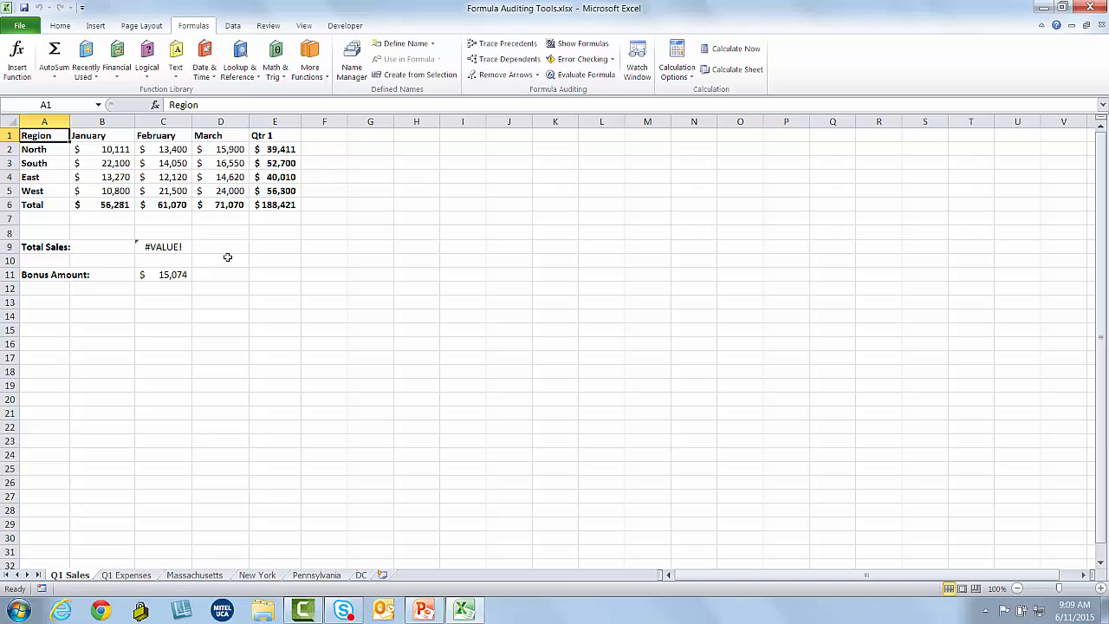
Inspect the E6 grand total formula unchanged, then toggle formula display on and back off
{"action": "left_click", "coordinate": [276, 204]}
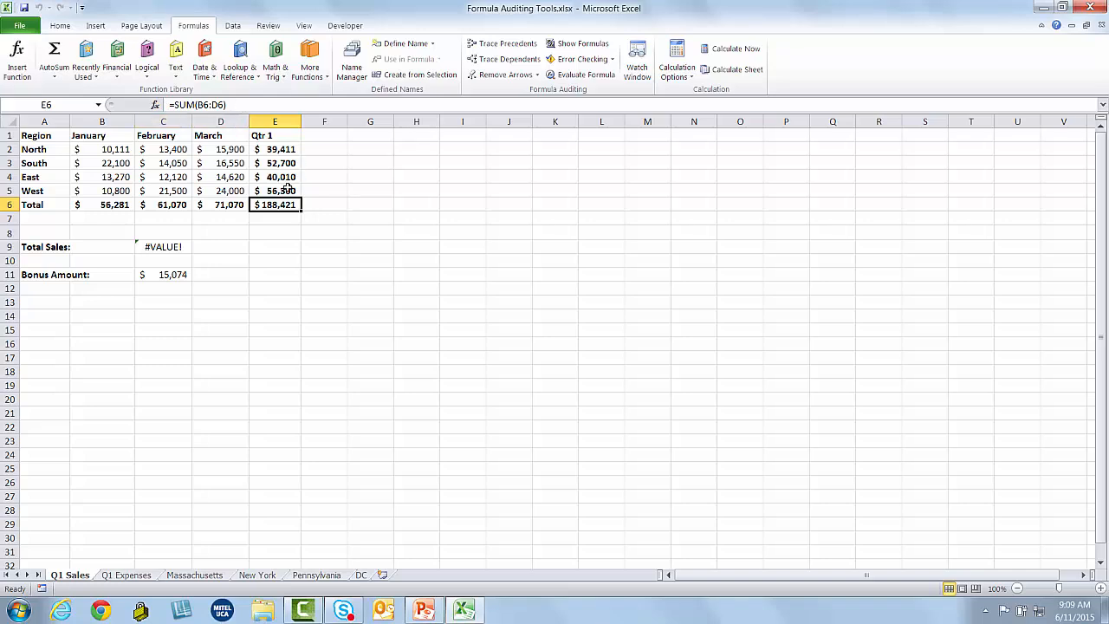
{"action": "double_click", "coordinate": [276, 204]}
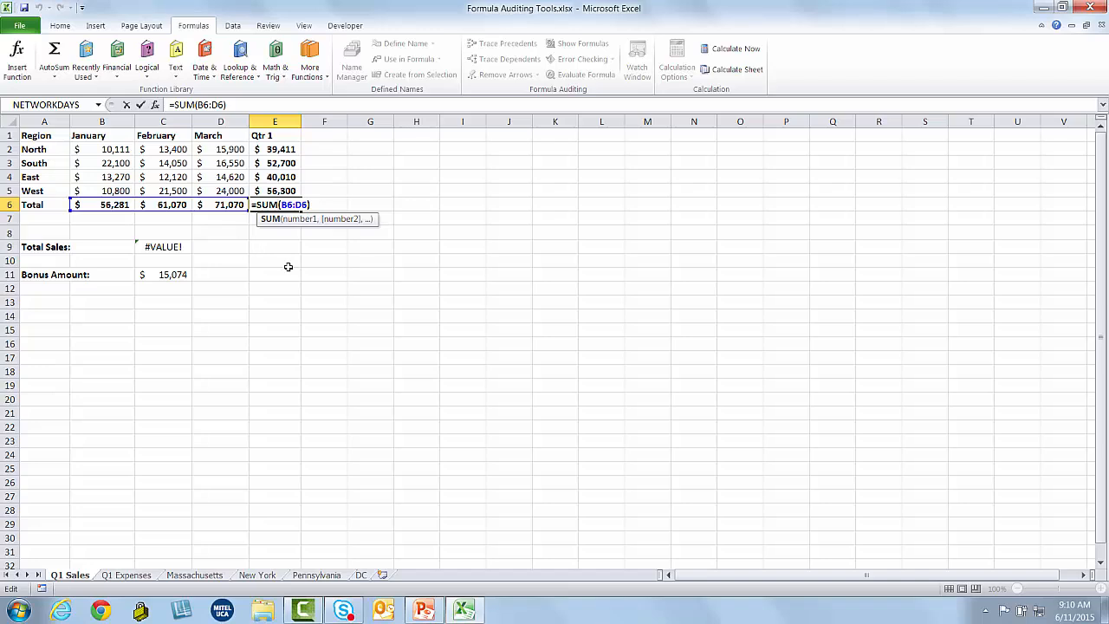
{"action": "key", "text": "Return"}
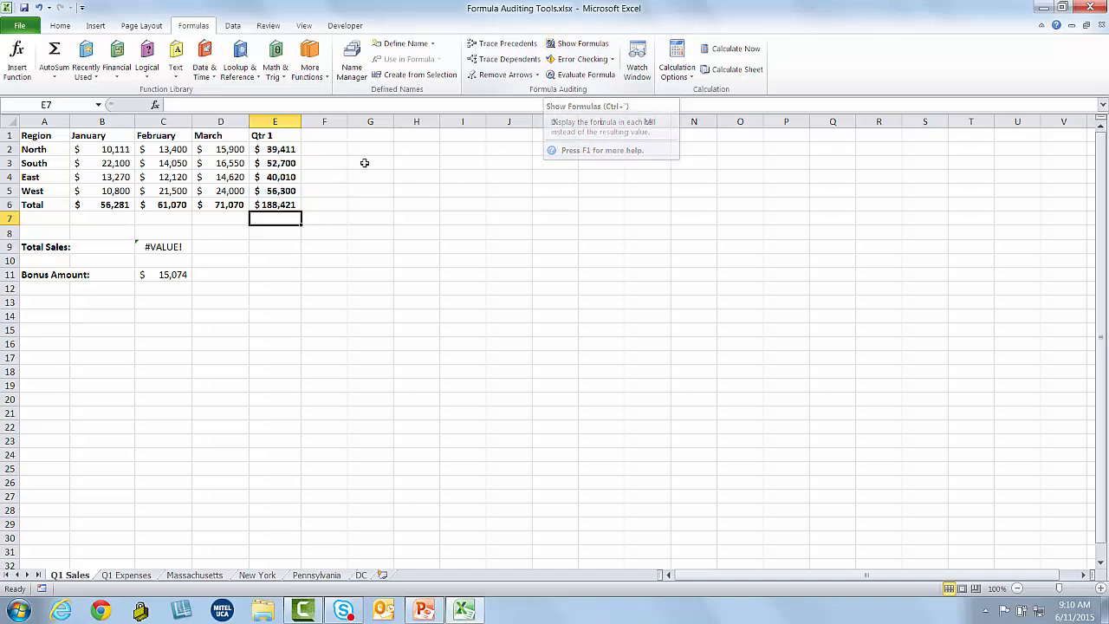
{"action": "left_click", "coordinate": [574, 44]}
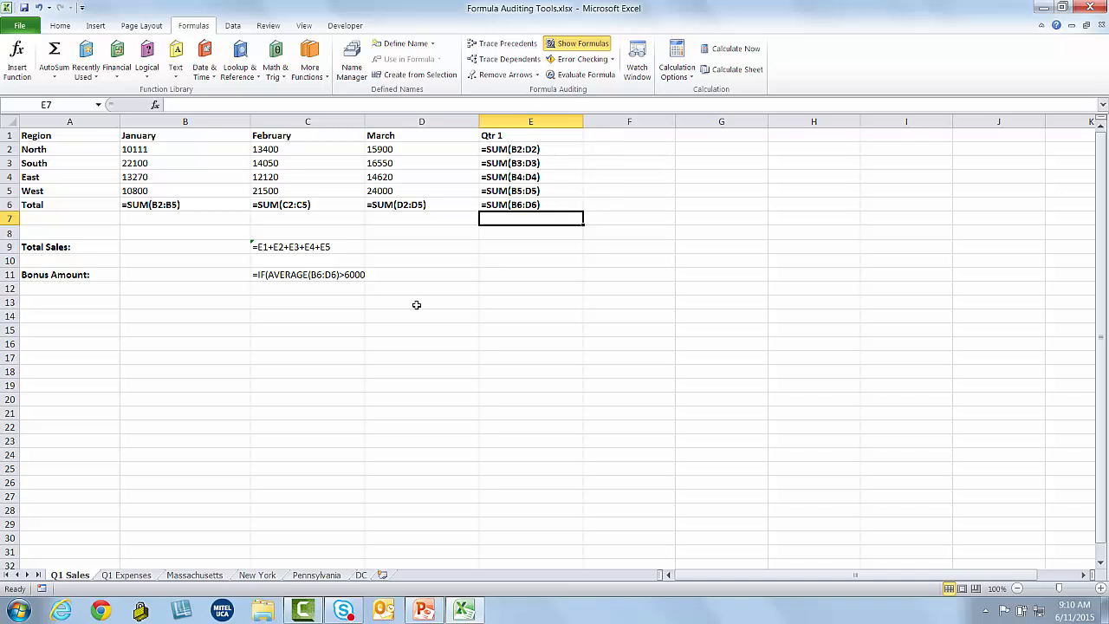
{"action": "left_click", "coordinate": [559, 45]}
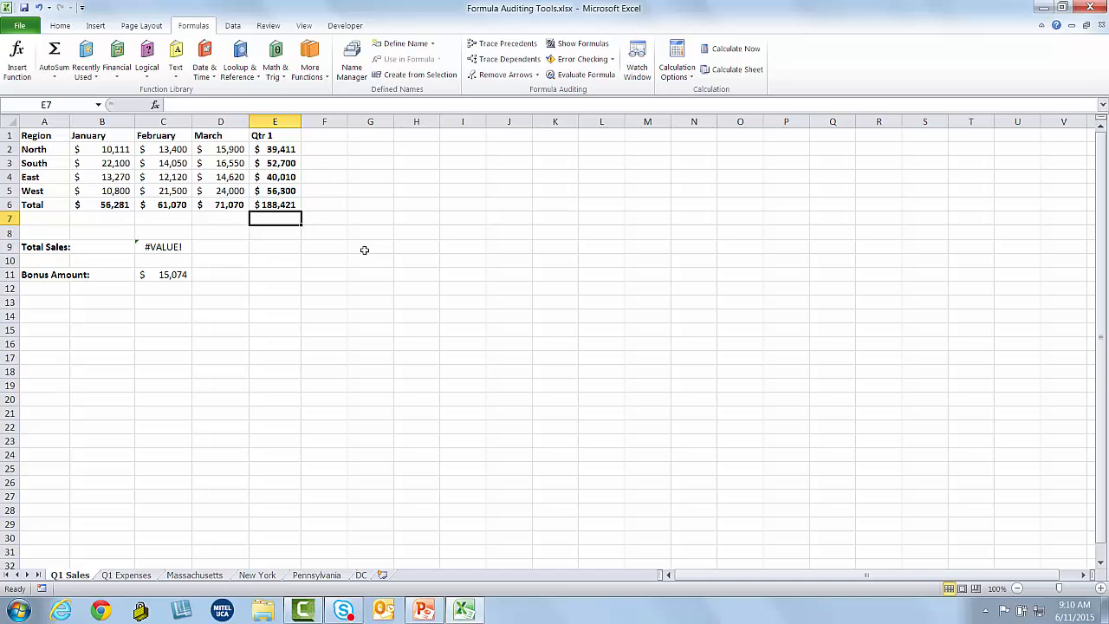
Trace two levels of precedents for the E6 grand total, then remove the arrows
{"action": "left_click", "coordinate": [286, 208]}
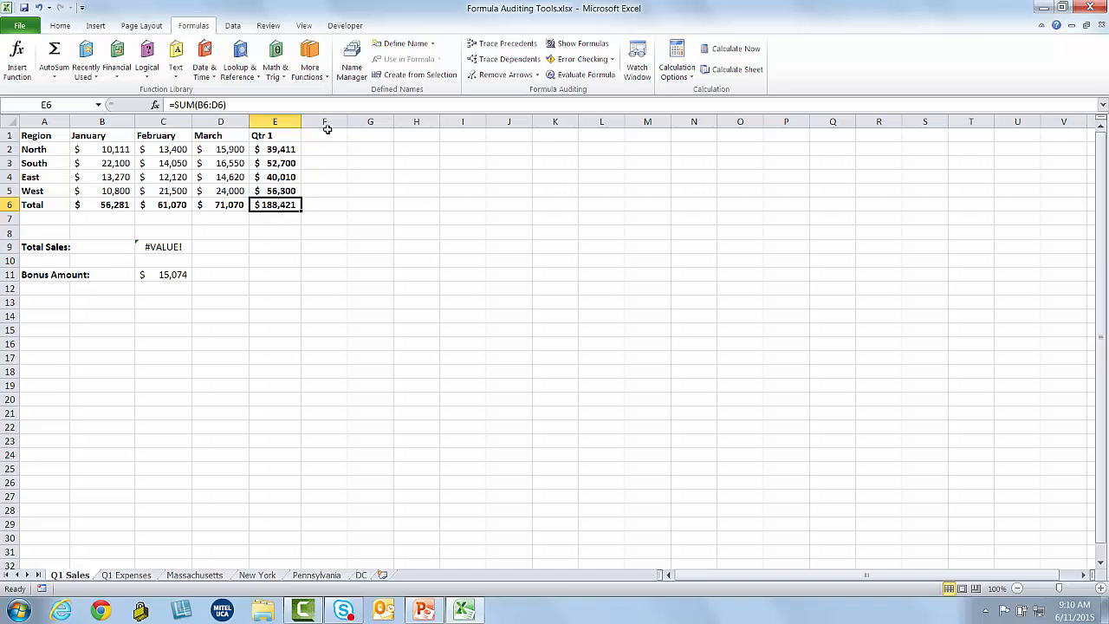
{"action": "left_click", "coordinate": [500, 43]}
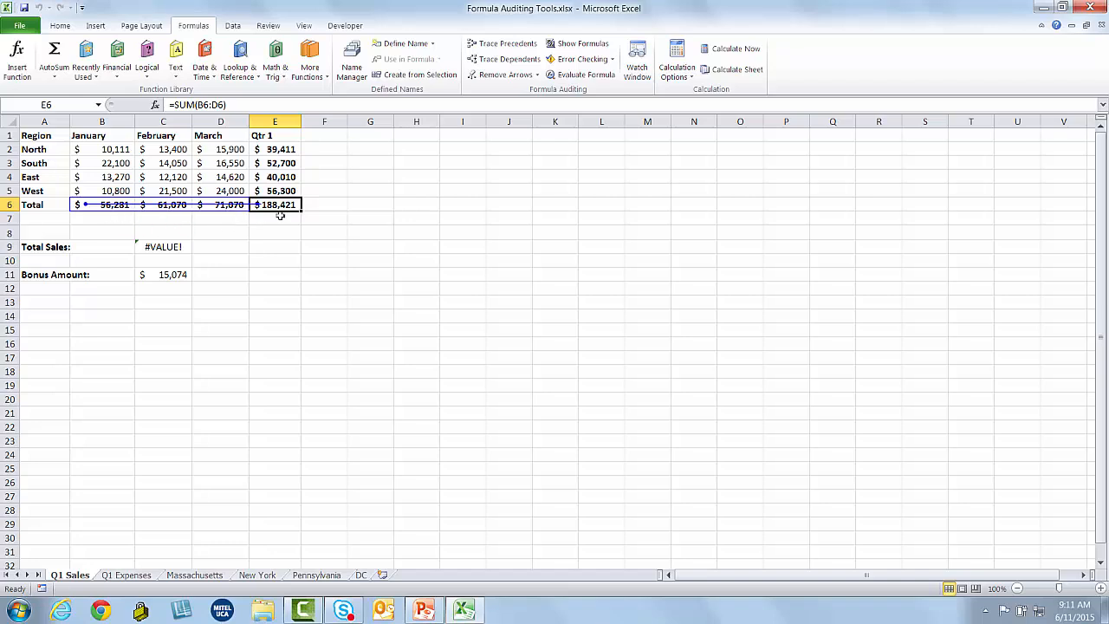
{"action": "left_click", "coordinate": [499, 43]}
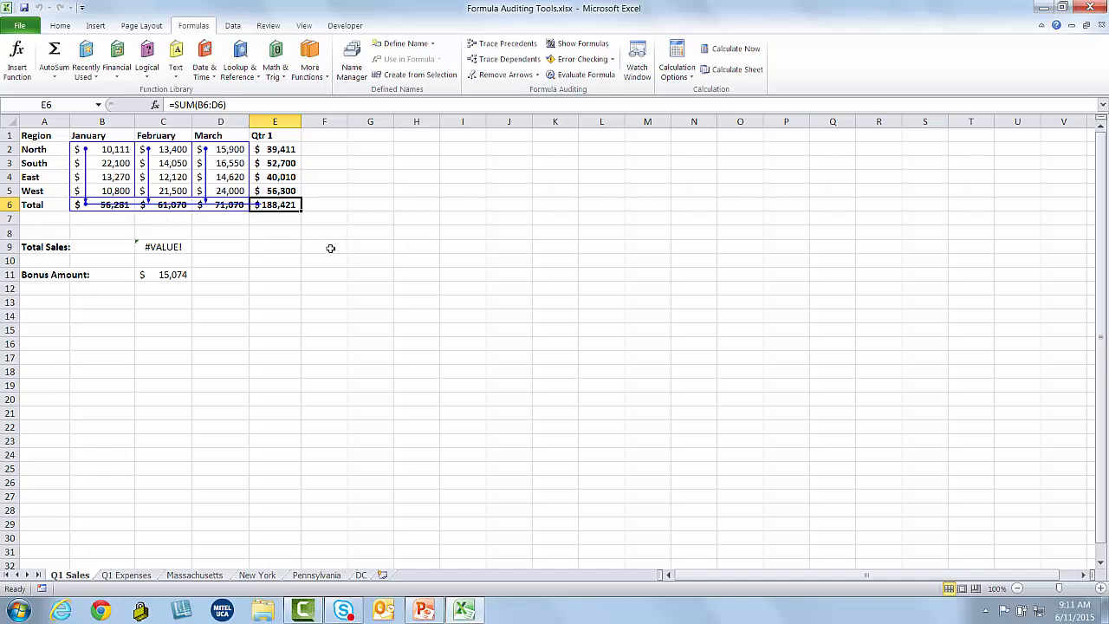
{"action": "left_click", "coordinate": [498, 75]}
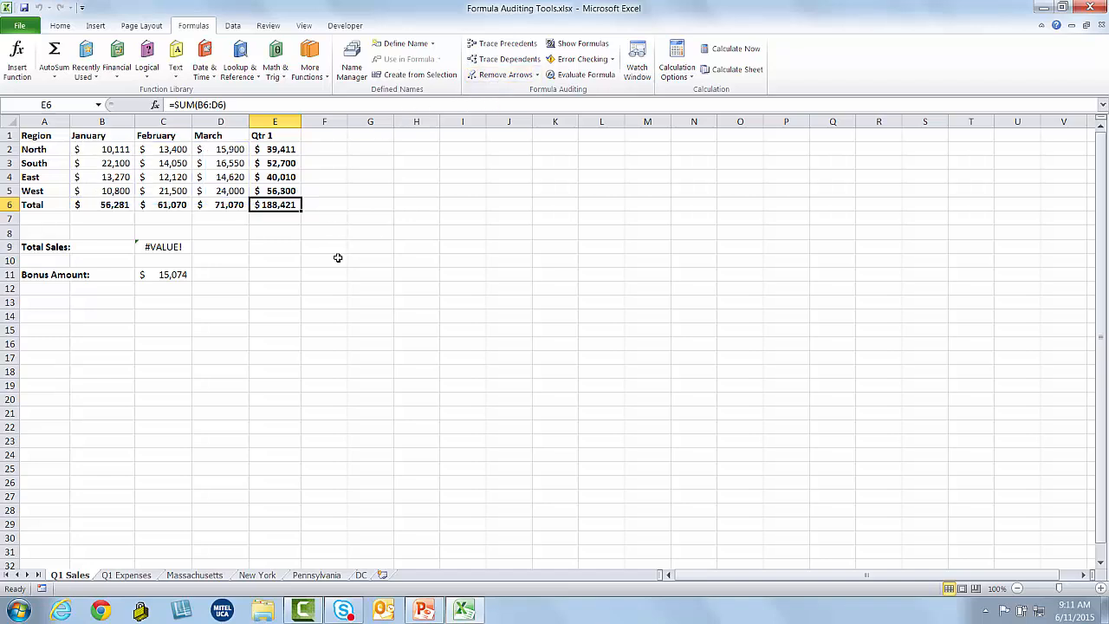
On Q1 Expenses, trace the B11 Car Rental total back to its New York sheet cell, then clear the arrow
{"action": "left_click", "coordinate": [141, 575]}
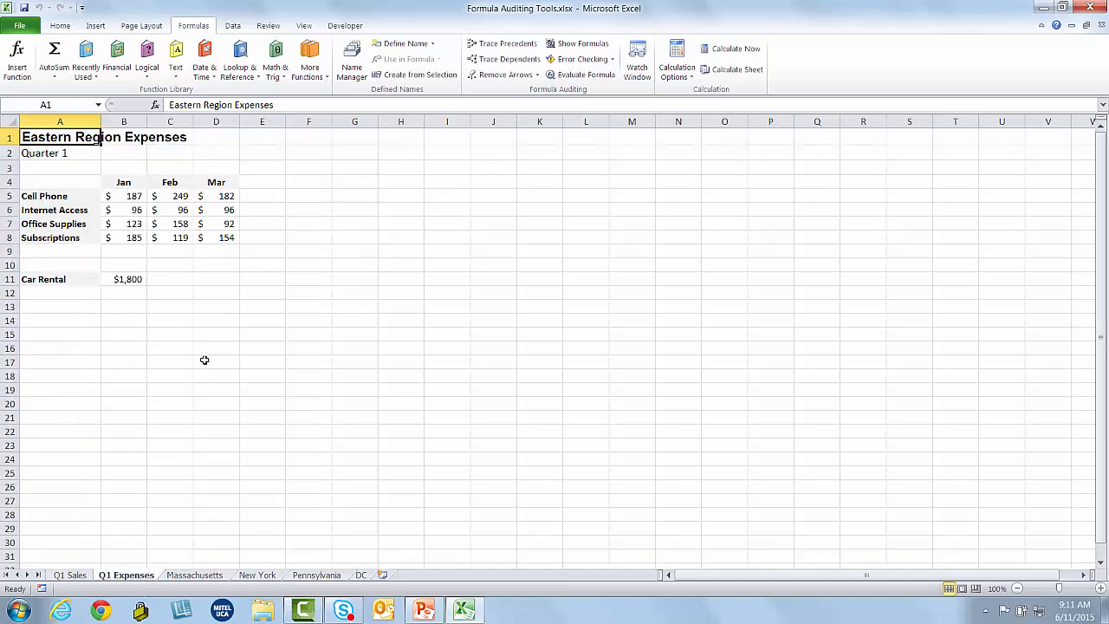
{"action": "left_click", "coordinate": [134, 281]}
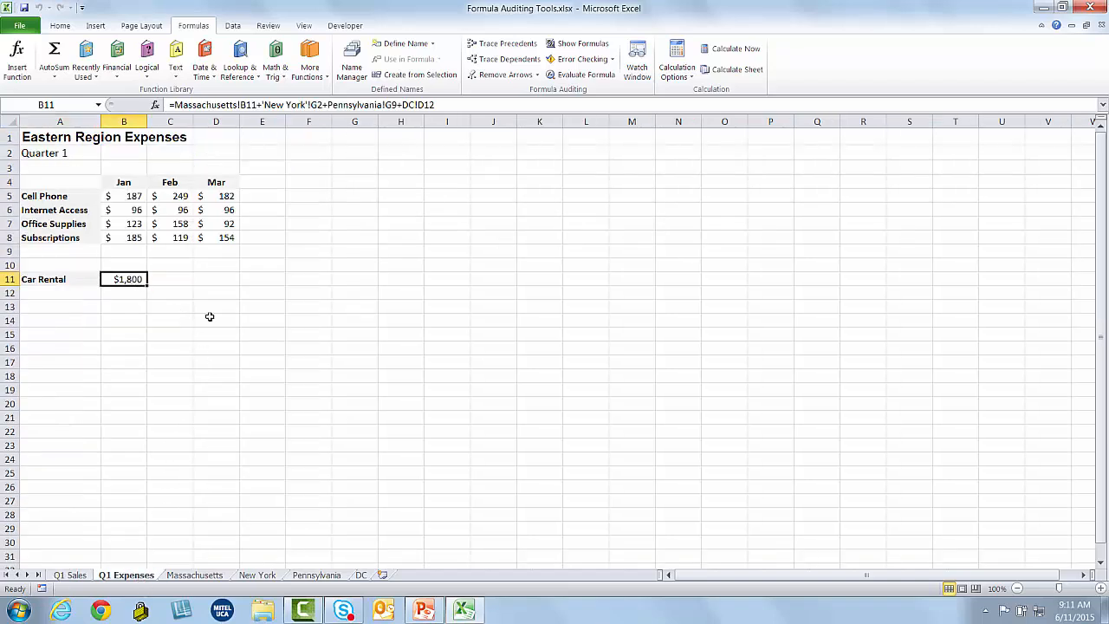
{"action": "left_click", "coordinate": [502, 44]}
{"action": "double_click", "coordinate": [170, 266]}
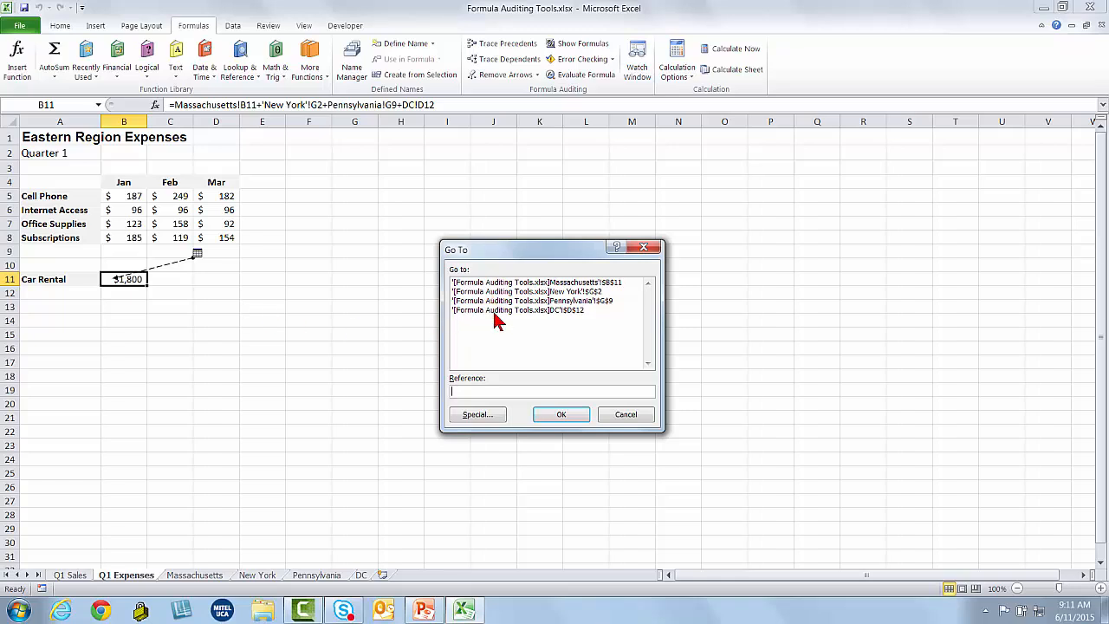
{"action": "left_click", "coordinate": [527, 293]}
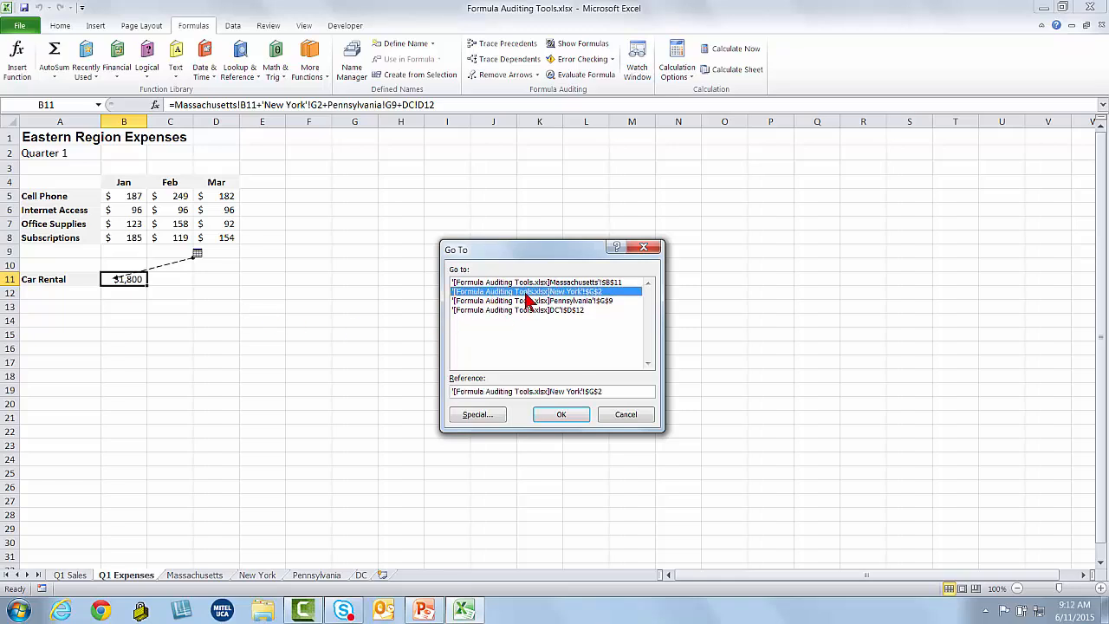
{"action": "left_click", "coordinate": [562, 415]}
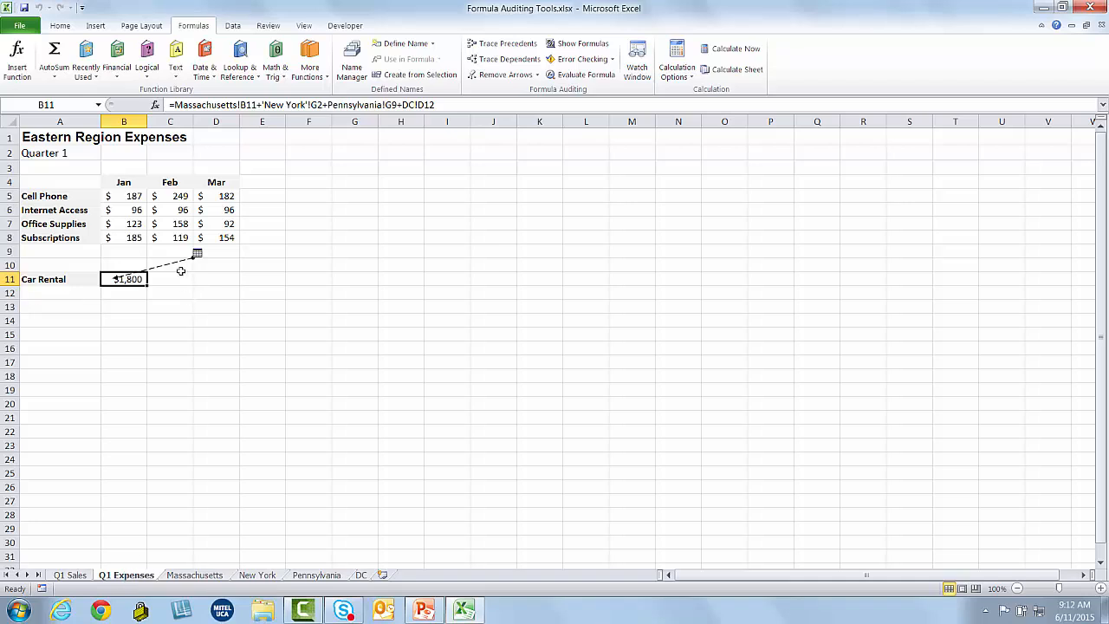
{"action": "left_click", "coordinate": [490, 74]}
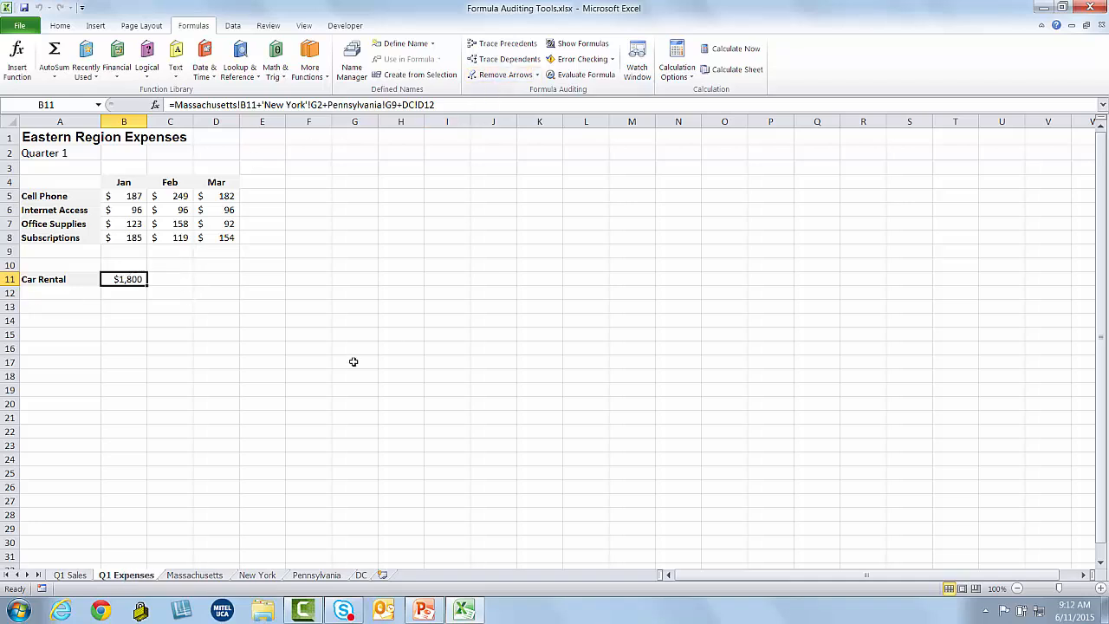
On Q1 Sales, trace two levels of precedents for the #VALUE! cell C9, then clear them
{"action": "left_click", "coordinate": [80, 575]}
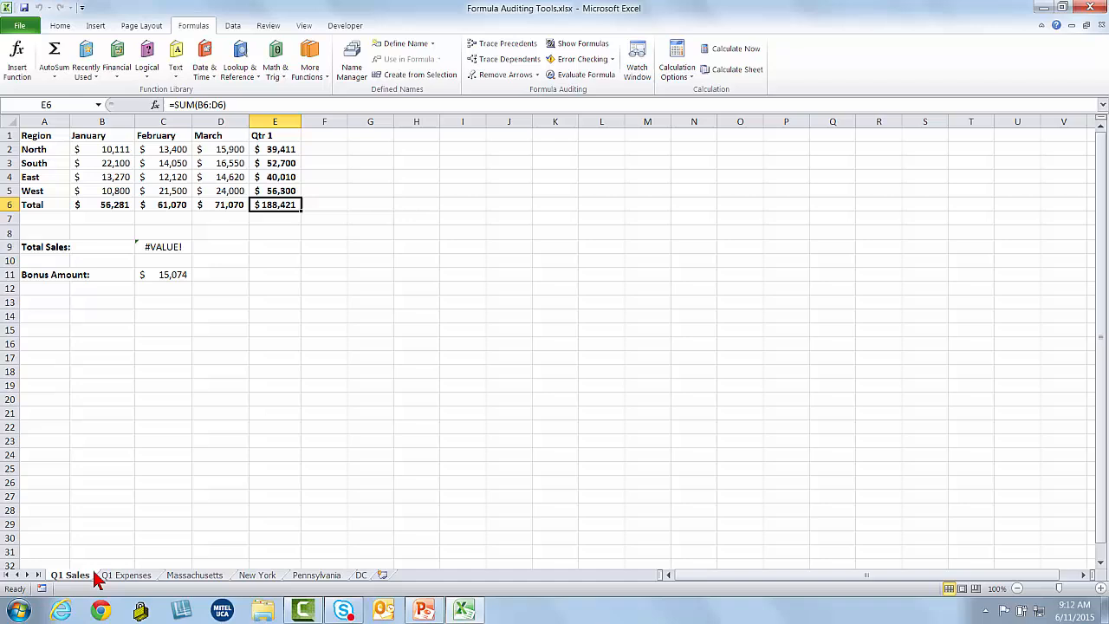
{"action": "left_click", "coordinate": [178, 247]}
{"action": "left_click", "coordinate": [506, 43]}
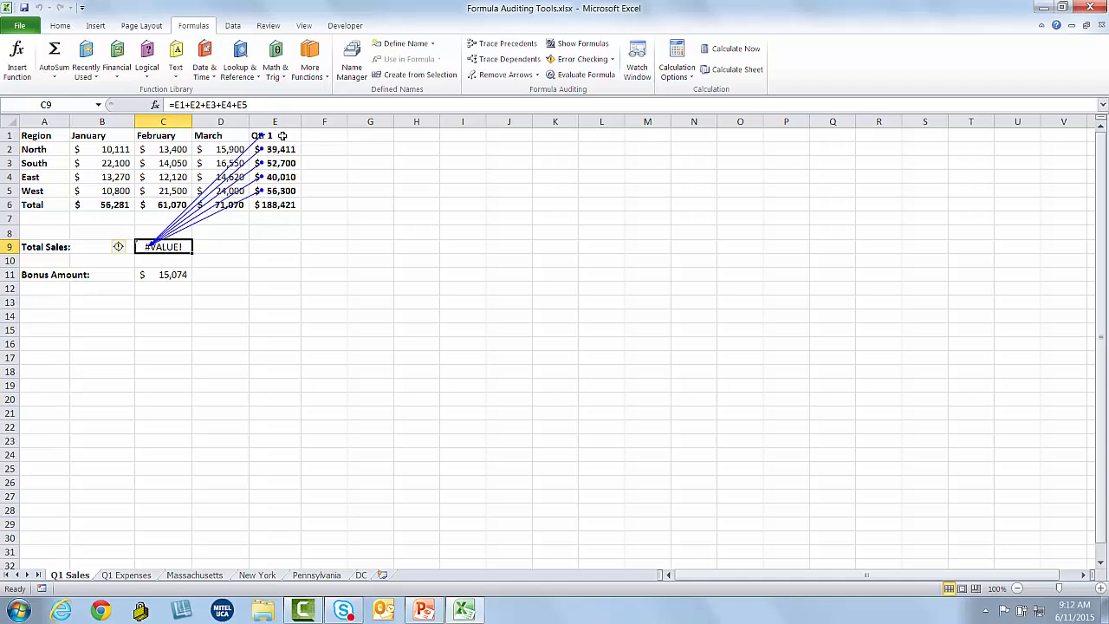
{"action": "left_click", "coordinate": [500, 51]}
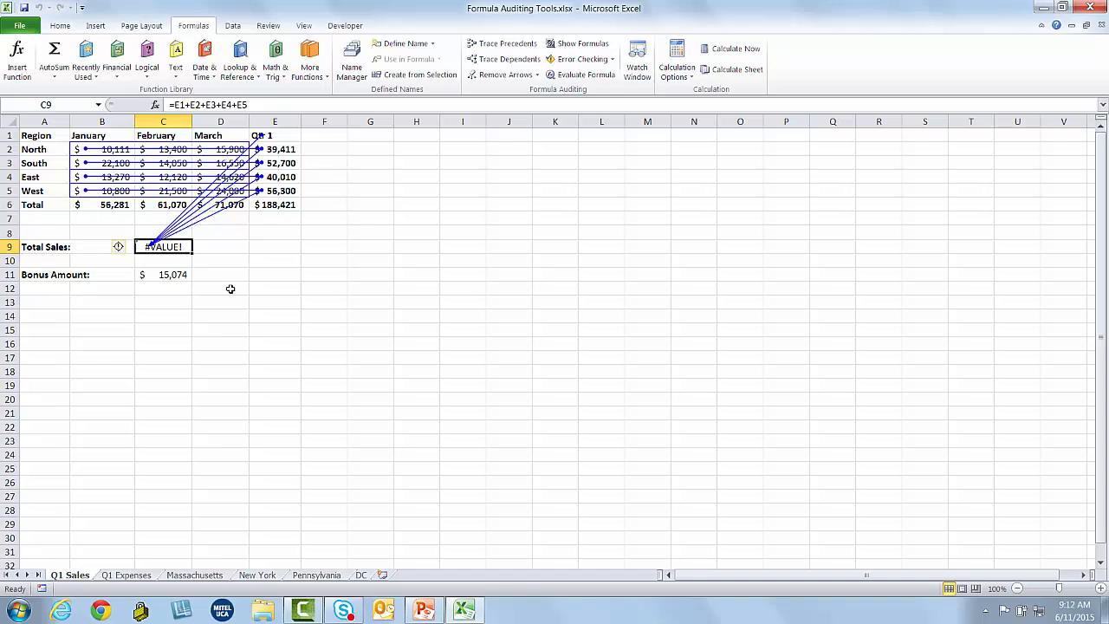
{"action": "left_click", "coordinate": [501, 75]}
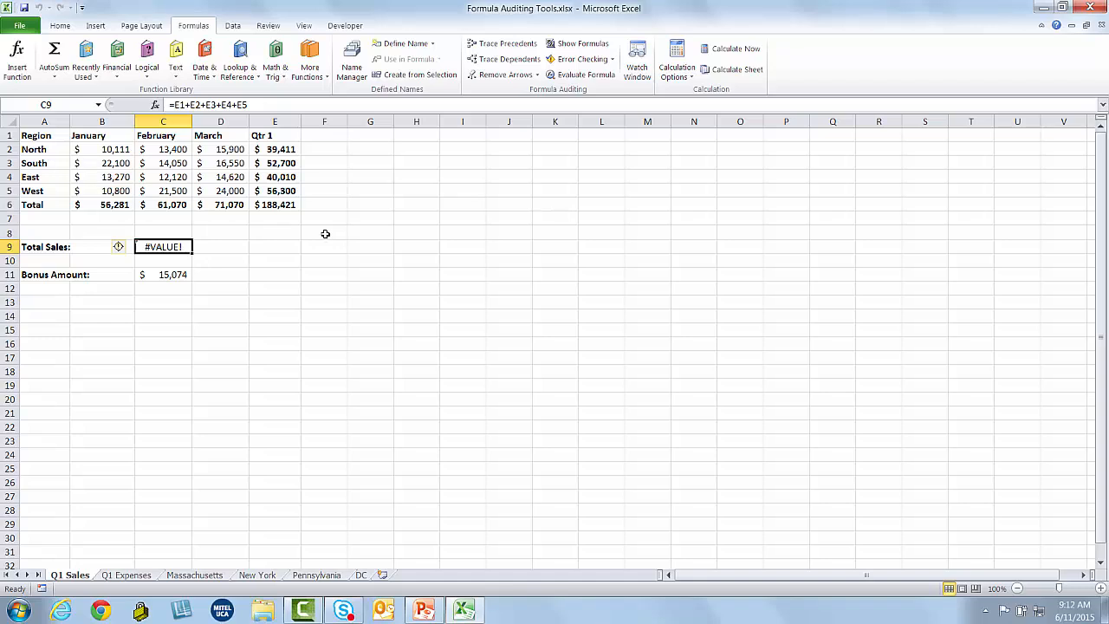
Trace dependents of E6, then three levels of dependents of B2, clearing arrows each time
{"action": "left_click", "coordinate": [286, 206]}
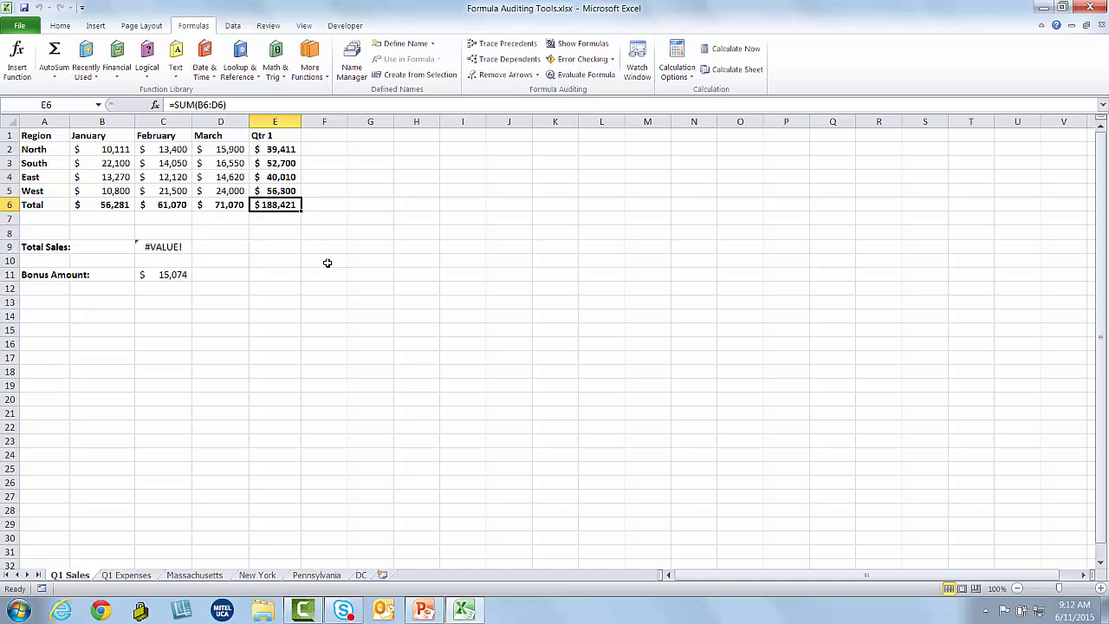
{"action": "left_click", "coordinate": [498, 63]}
{"action": "left_click", "coordinate": [501, 75]}
{"action": "left_click", "coordinate": [113, 153]}
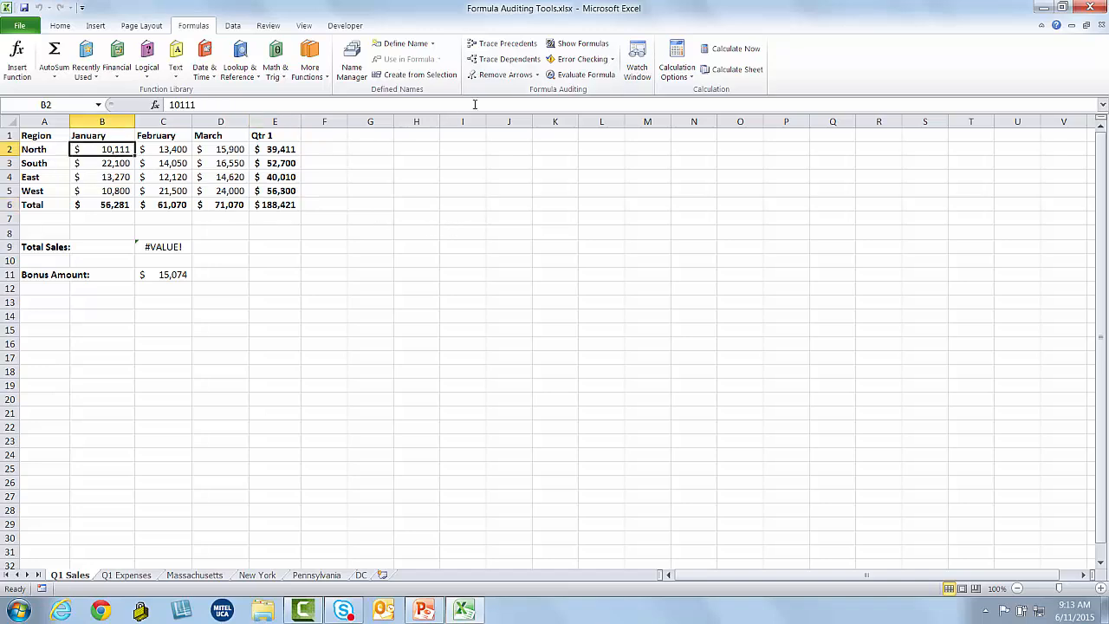
{"action": "left_click", "coordinate": [507, 61]}
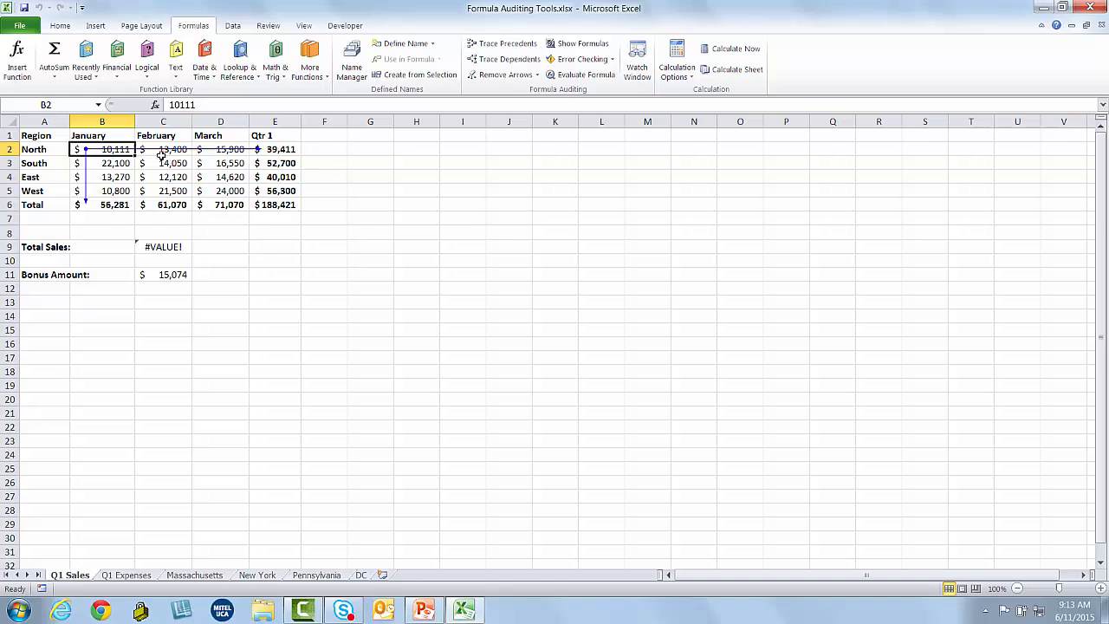
{"action": "left_click", "coordinate": [524, 62]}
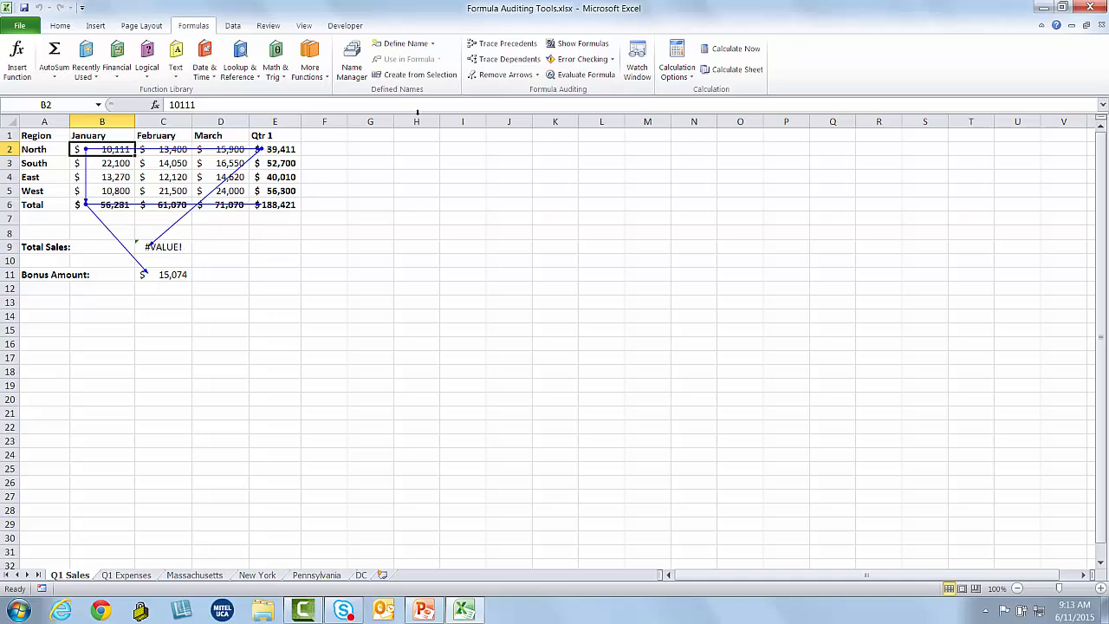
{"action": "left_click", "coordinate": [507, 59]}
{"action": "left_click", "coordinate": [486, 75]}
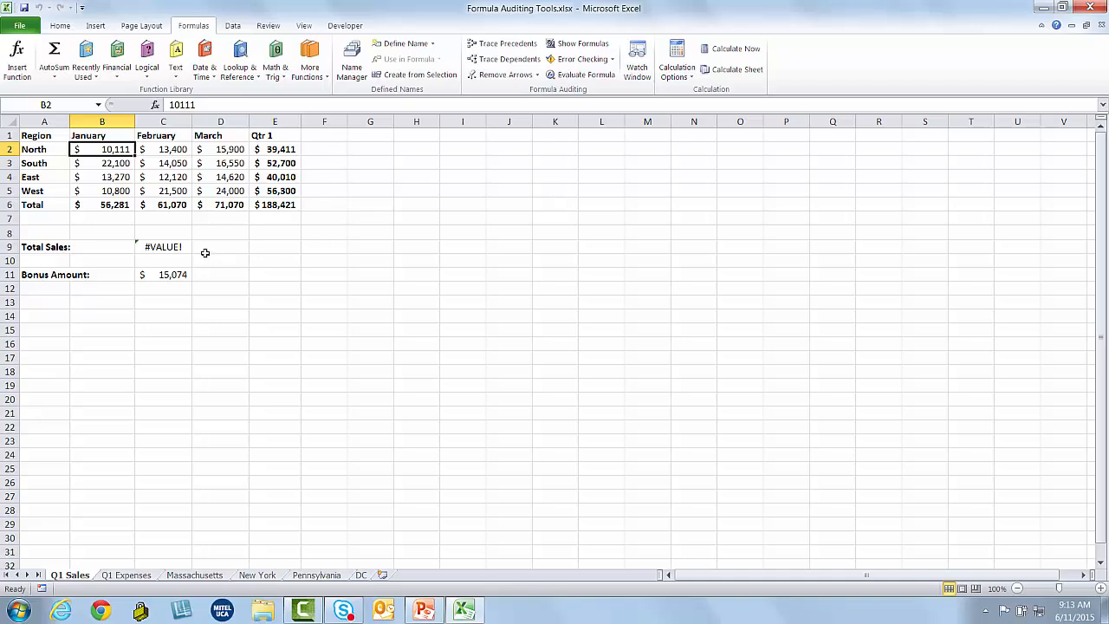
Run Error Checking and read the 'Correct a #VALUE! error' help article for C9, then close Help
{"action": "left_click", "coordinate": [62, 137]}
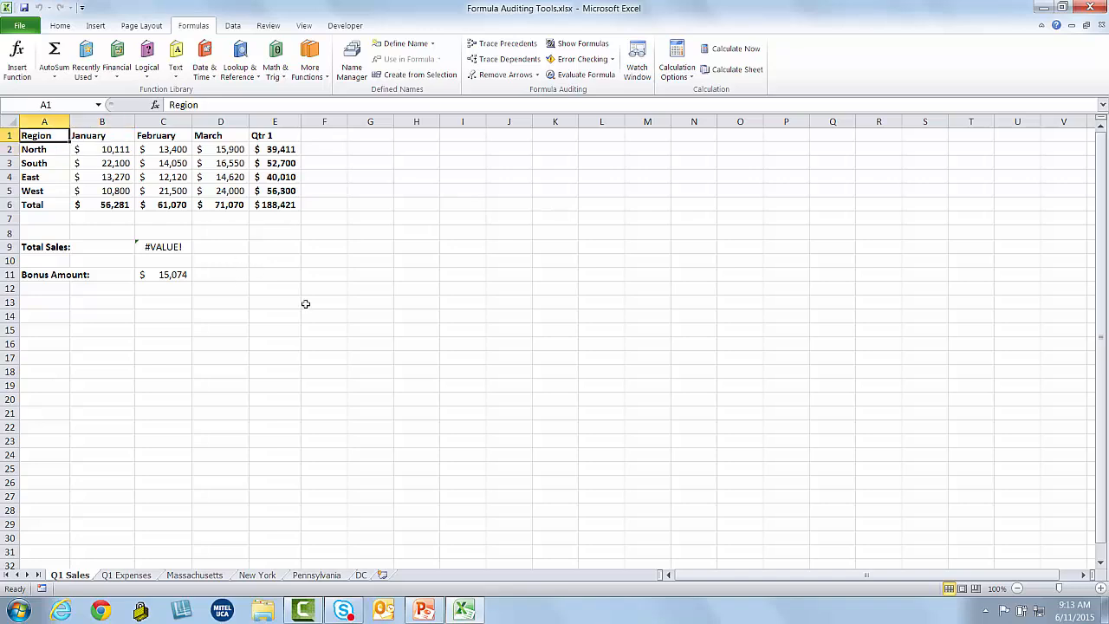
{"action": "left_click", "coordinate": [563, 60]}
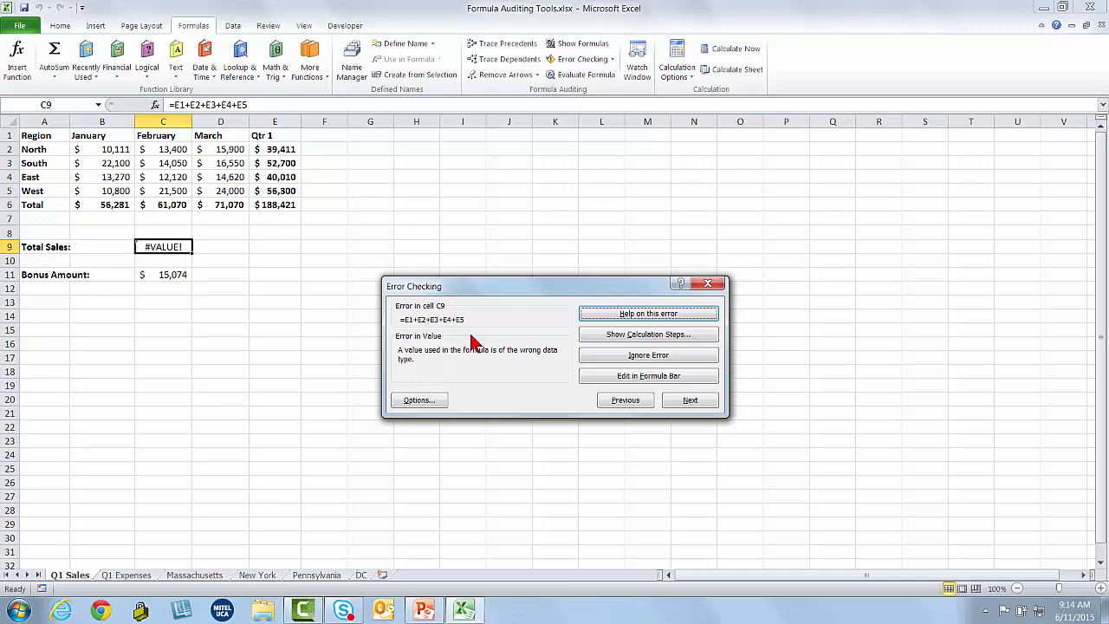
{"action": "left_click", "coordinate": [607, 315]}
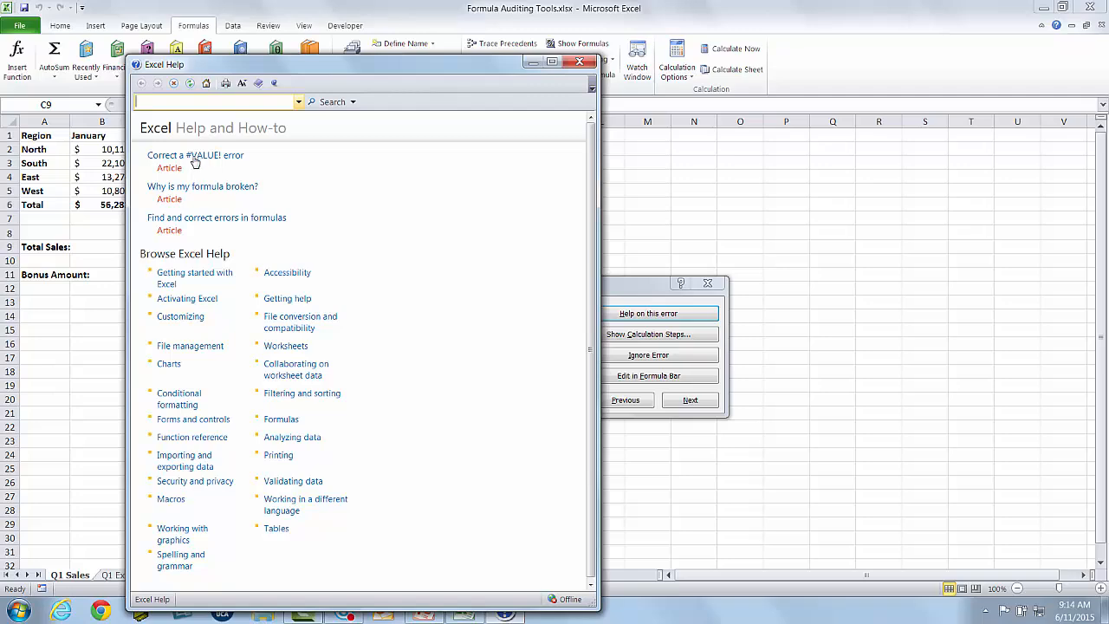
{"action": "left_click", "coordinate": [230, 163]}
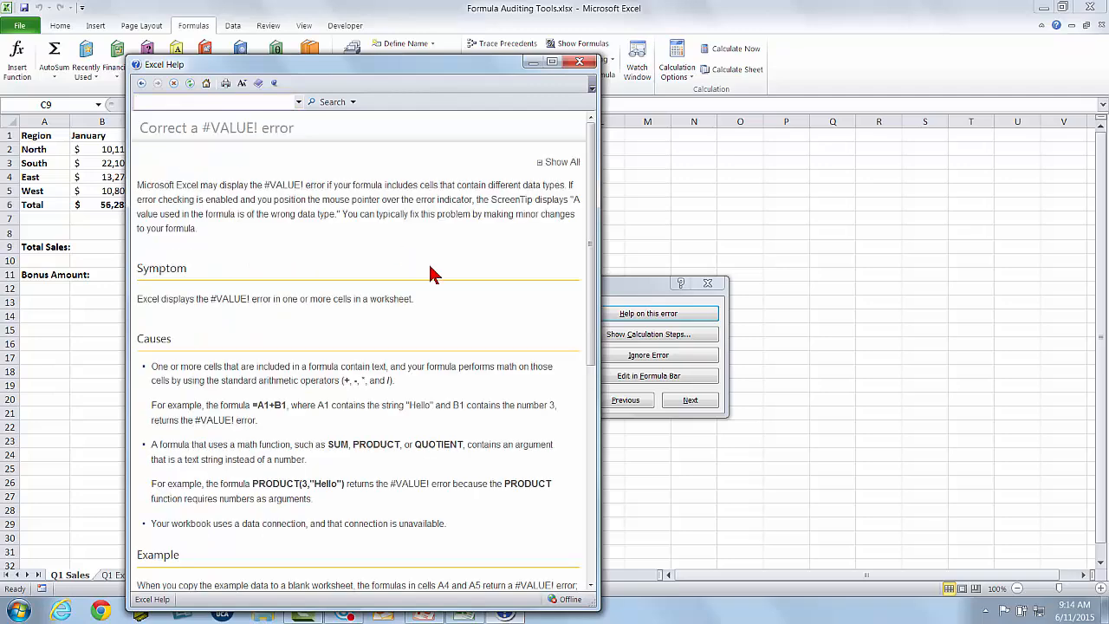
{"action": "scroll", "coordinate": [434, 275], "scroll_direction": "down", "scroll_amount": 10}
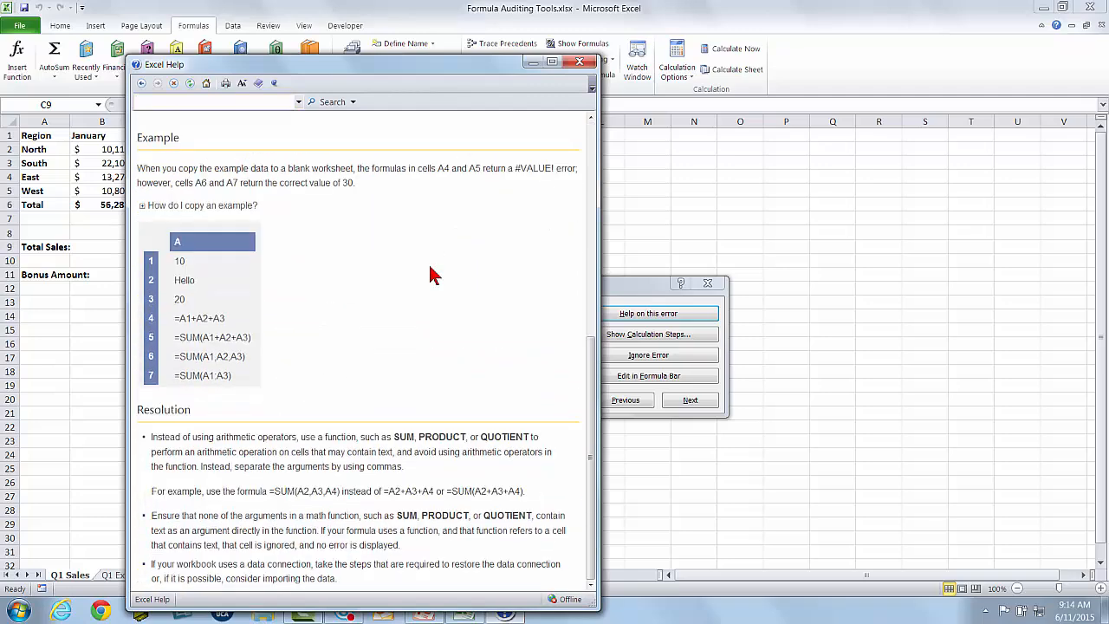
{"action": "scroll", "coordinate": [433, 276], "scroll_direction": "up", "scroll_amount": 7}
{"action": "scroll", "coordinate": [433, 276], "scroll_direction": "up", "scroll_amount": 3}
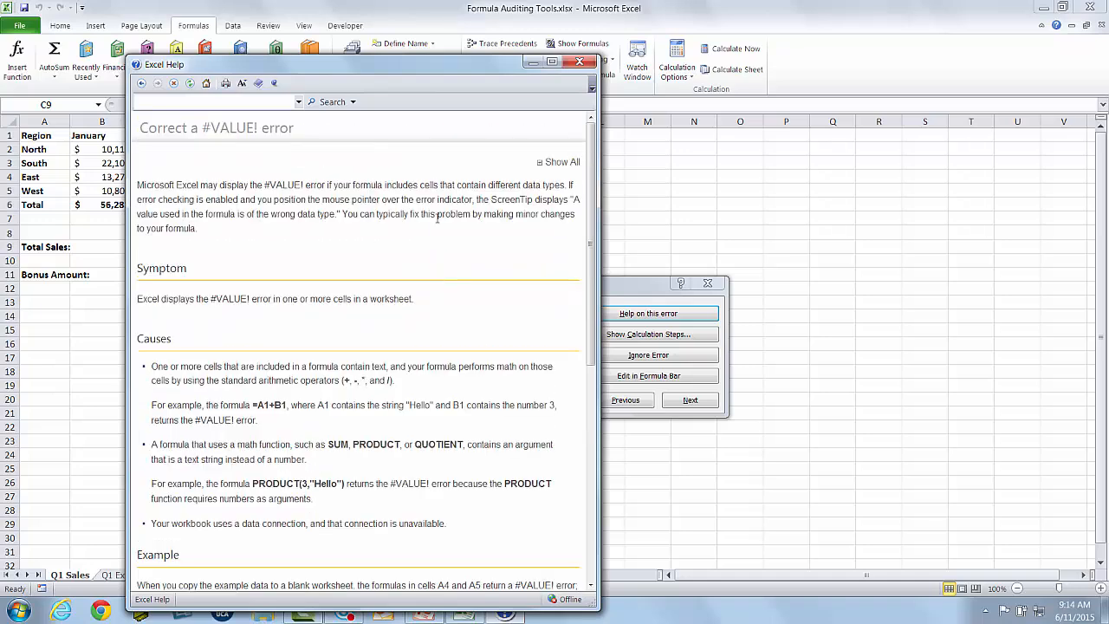
{"action": "left_click", "coordinate": [580, 62]}
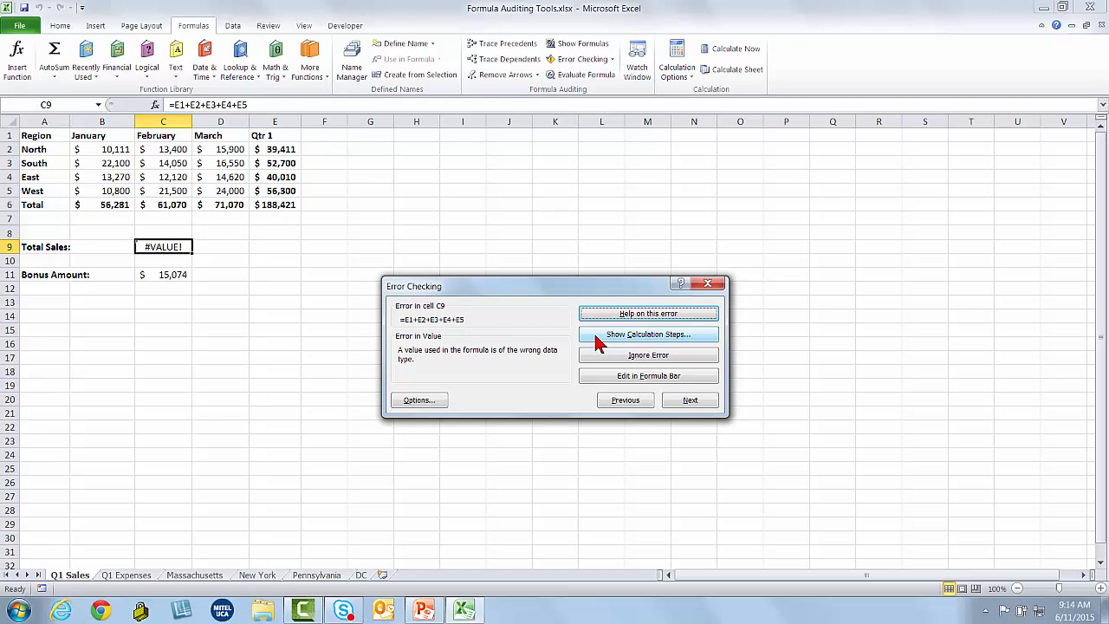
{"action": "left_click", "coordinate": [596, 337]}
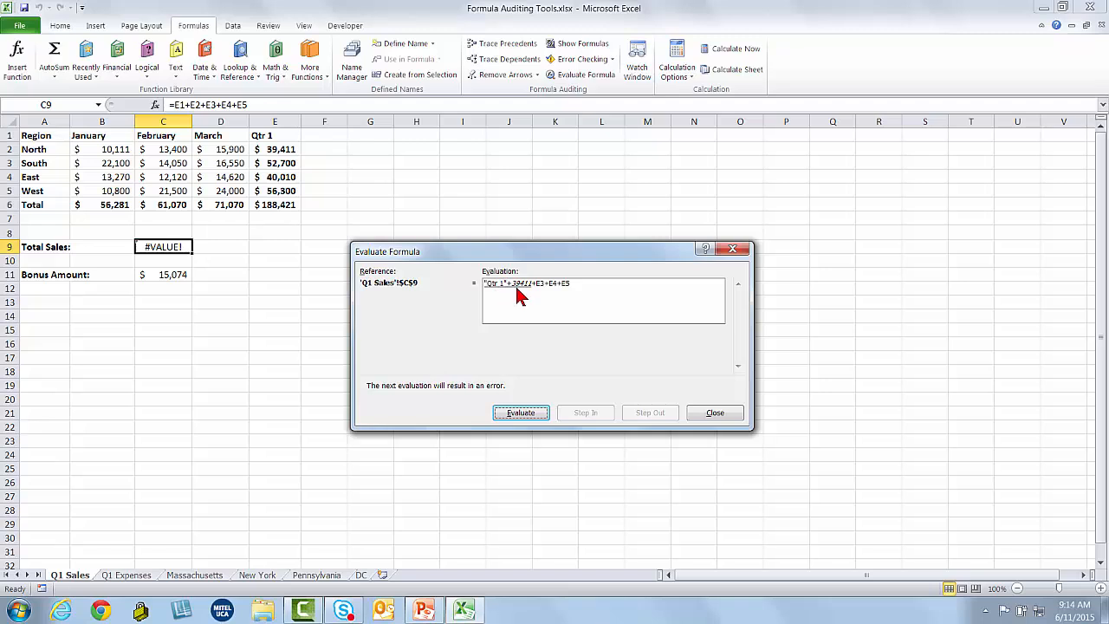
{"action": "left_click", "coordinate": [526, 413]}
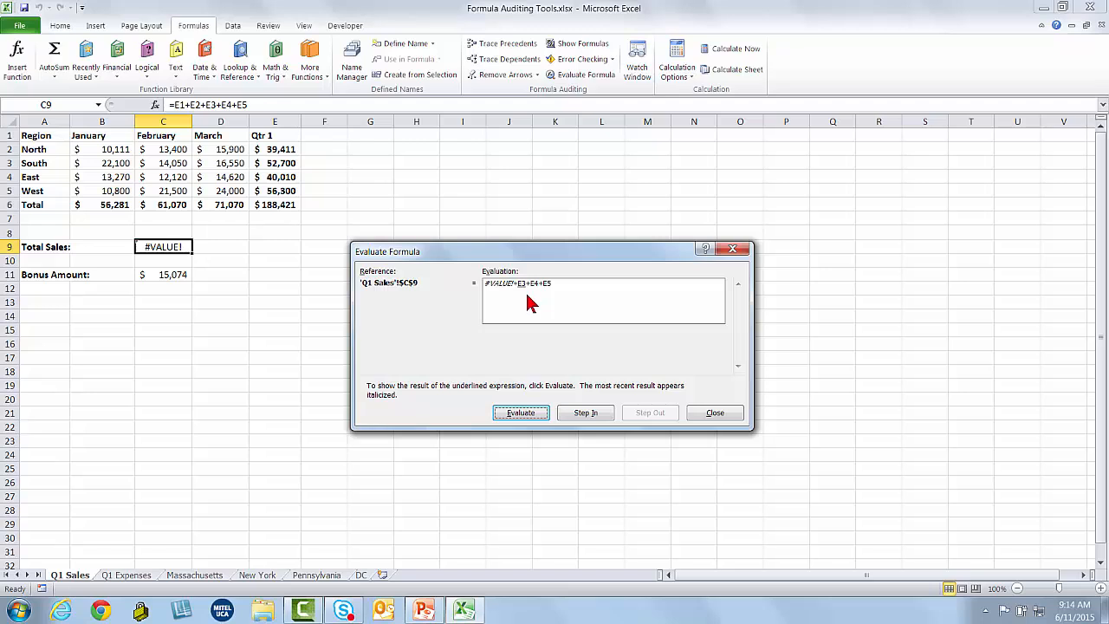
{"action": "left_click", "coordinate": [705, 415]}
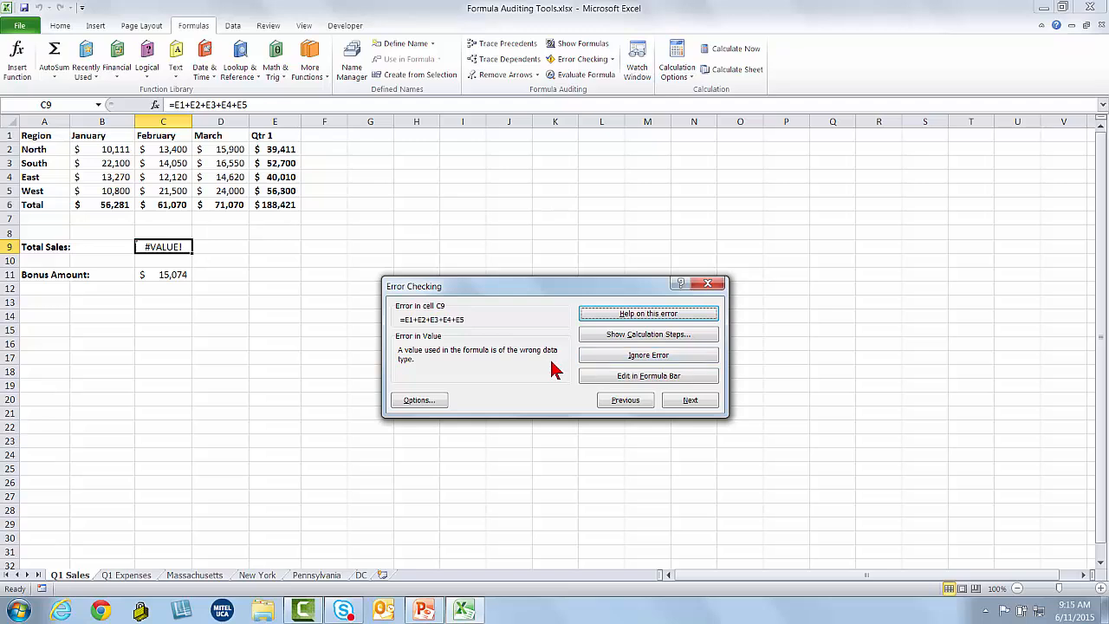
{"action": "left_click", "coordinate": [598, 378]}
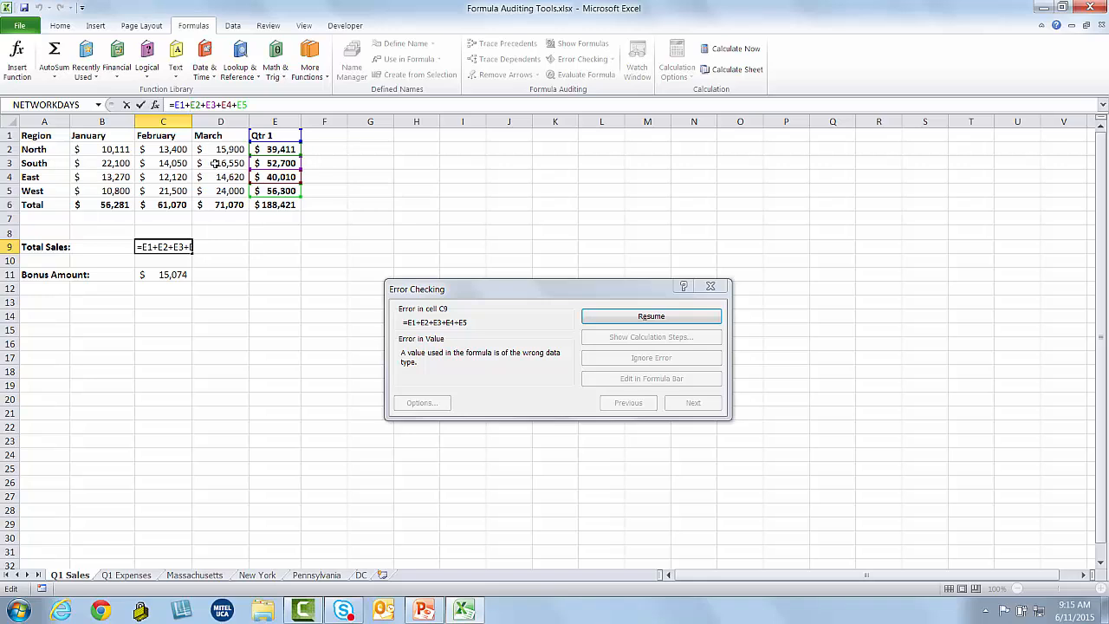
Remove E1+ so C9 becomes =E2+E3+E4+E5 showing $188,421, and finish the error check
{"action": "key", "text": "BackSpace"}
{"action": "key", "text": "BackSpace"}
{"action": "key", "text": "BackSpace"}
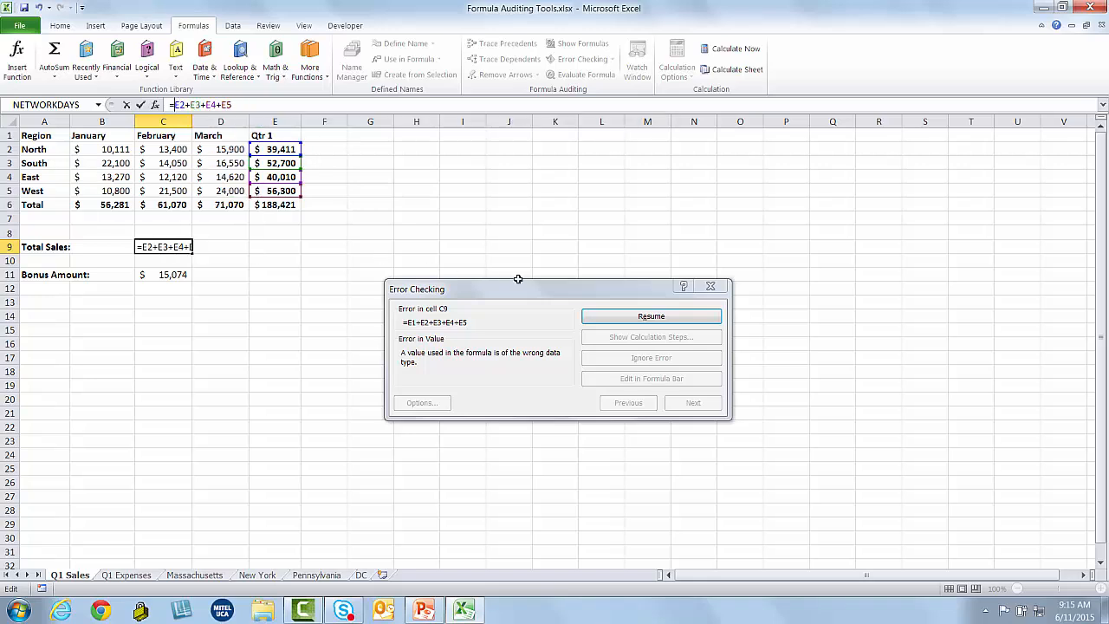
{"action": "left_click", "coordinate": [612, 319]}
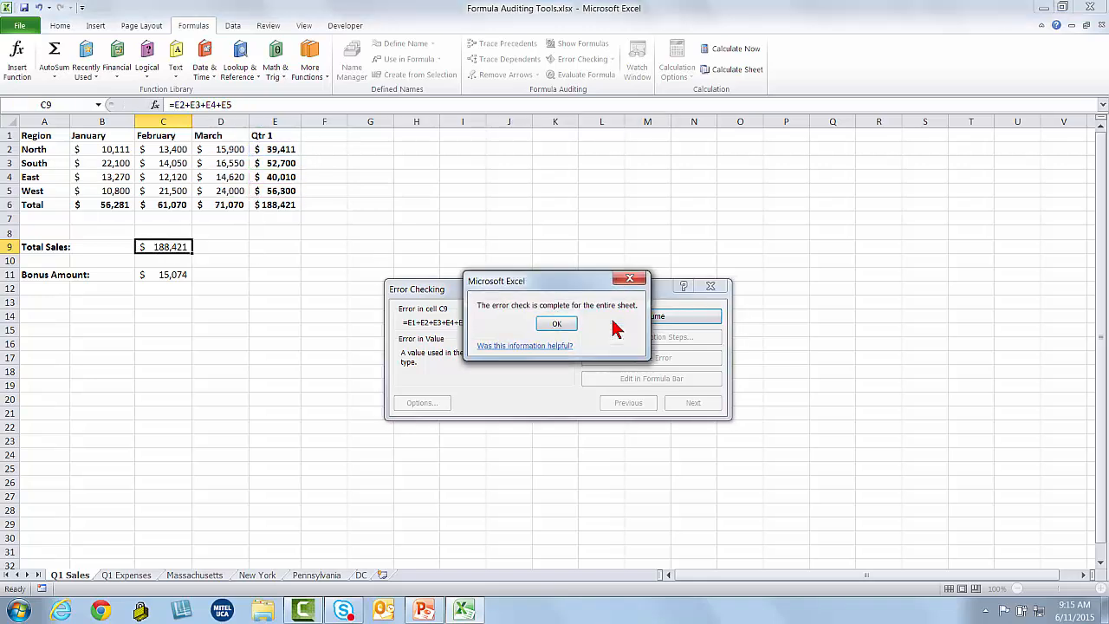
{"action": "left_click", "coordinate": [565, 329]}
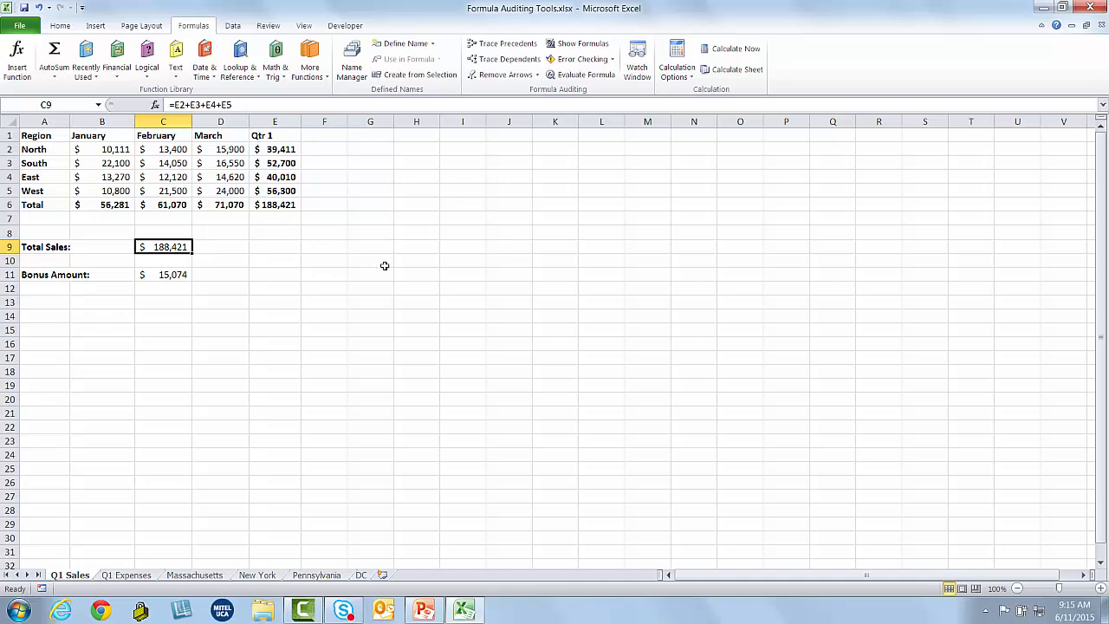
Open Evaluate Formula on the Bonus Amount cell C11
{"action": "left_click", "coordinate": [179, 277]}
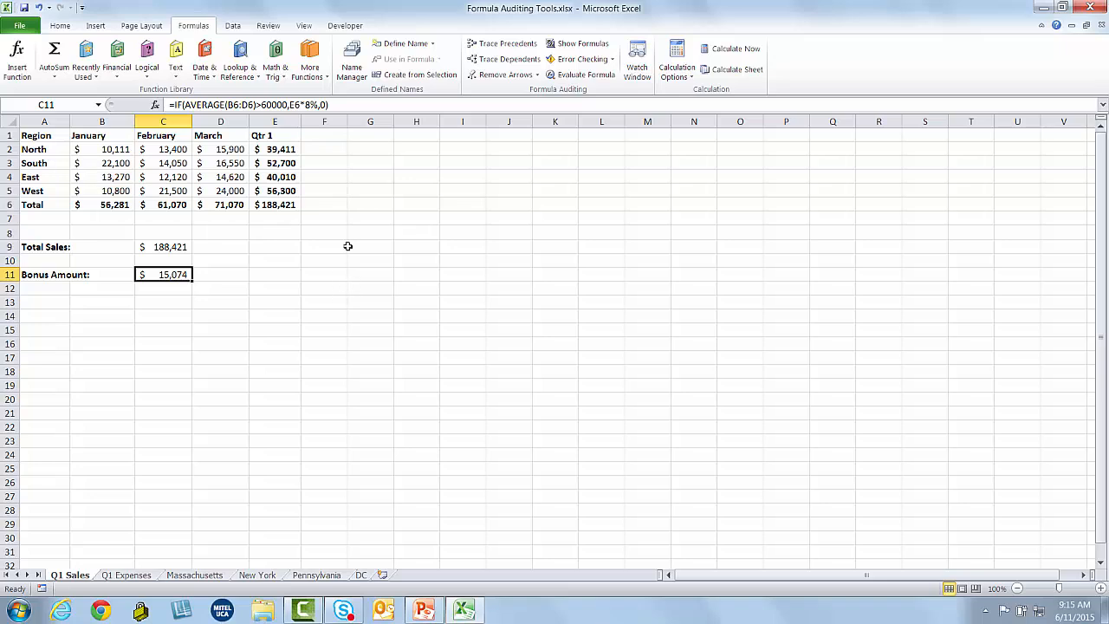
{"action": "left_click", "coordinate": [578, 74]}
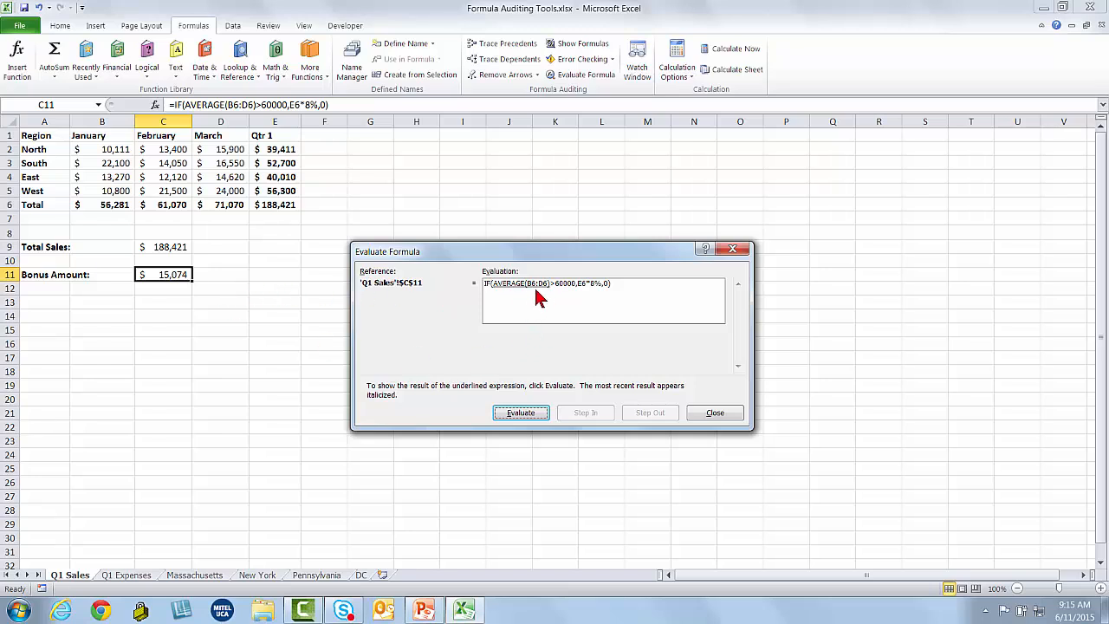
Step through C11's bonus formula, stepping into E6's SUM, to $15,074, then restart and close
{"action": "left_click", "coordinate": [532, 420]}
{"action": "left_click", "coordinate": [534, 413]}
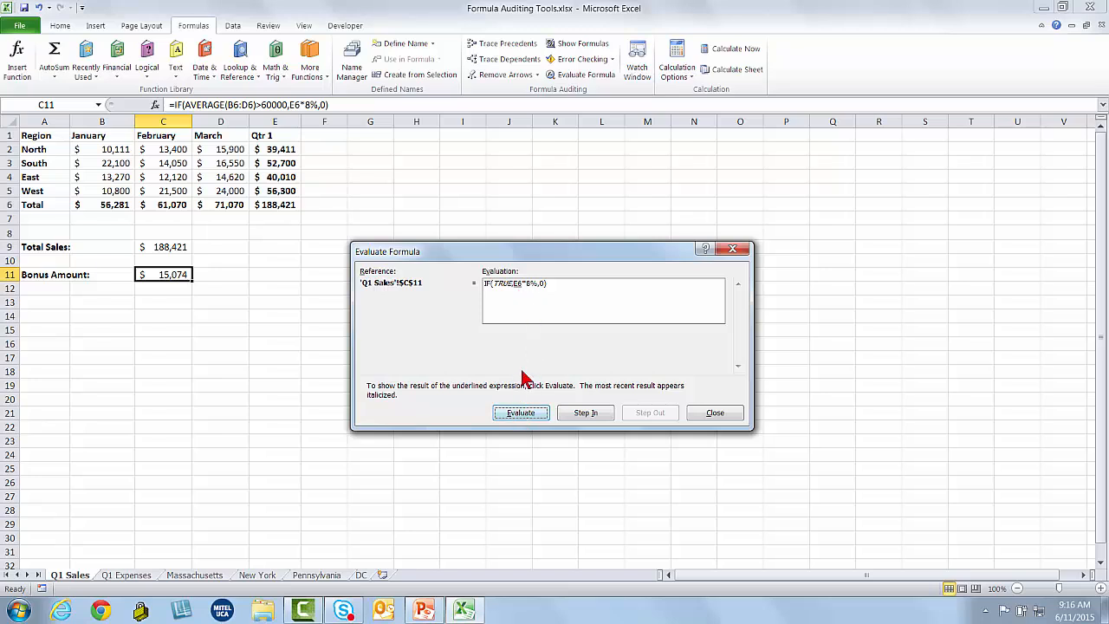
{"action": "left_click", "coordinate": [586, 413]}
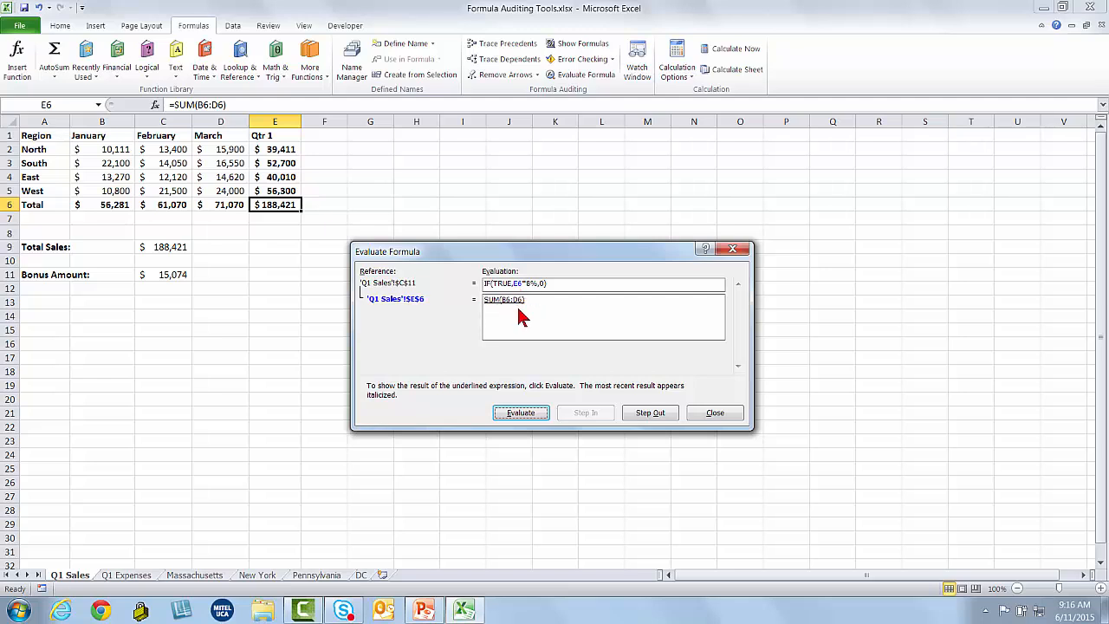
{"action": "left_click", "coordinate": [524, 412]}
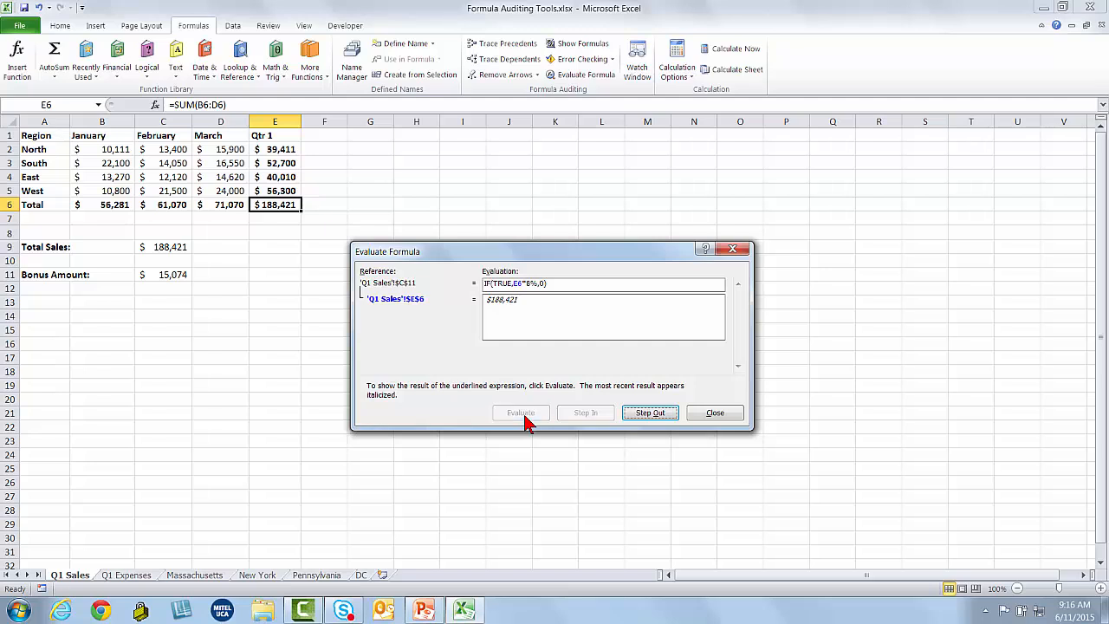
{"action": "left_click", "coordinate": [650, 413]}
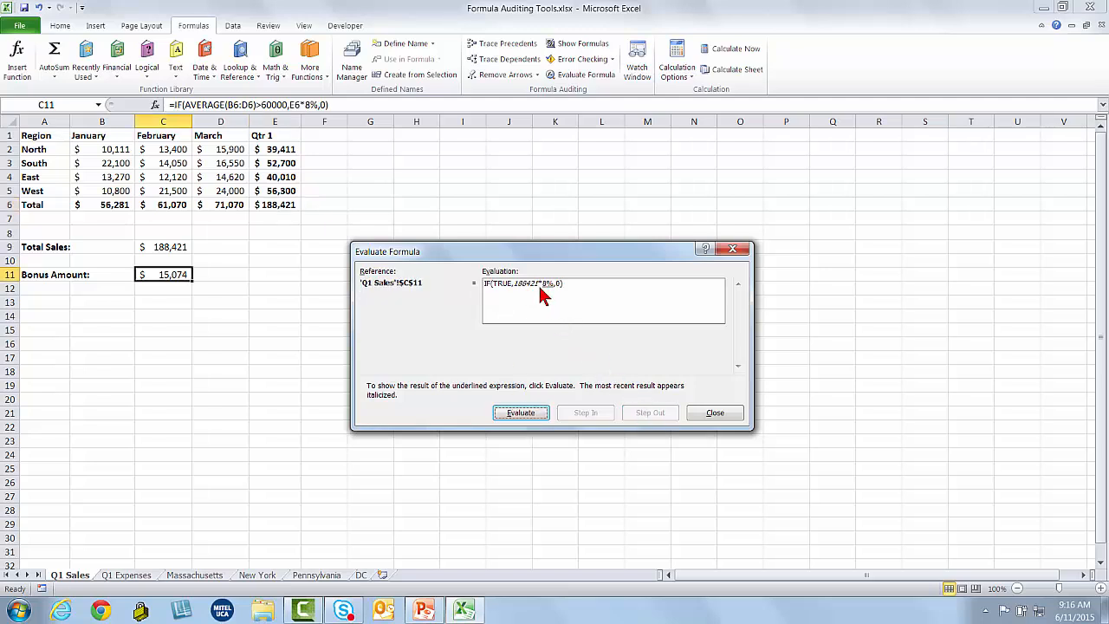
{"action": "left_click", "coordinate": [539, 412]}
{"action": "left_click", "coordinate": [537, 415]}
{"action": "left_click", "coordinate": [534, 414]}
{"action": "left_click", "coordinate": [519, 414]}
{"action": "left_click", "coordinate": [713, 414]}
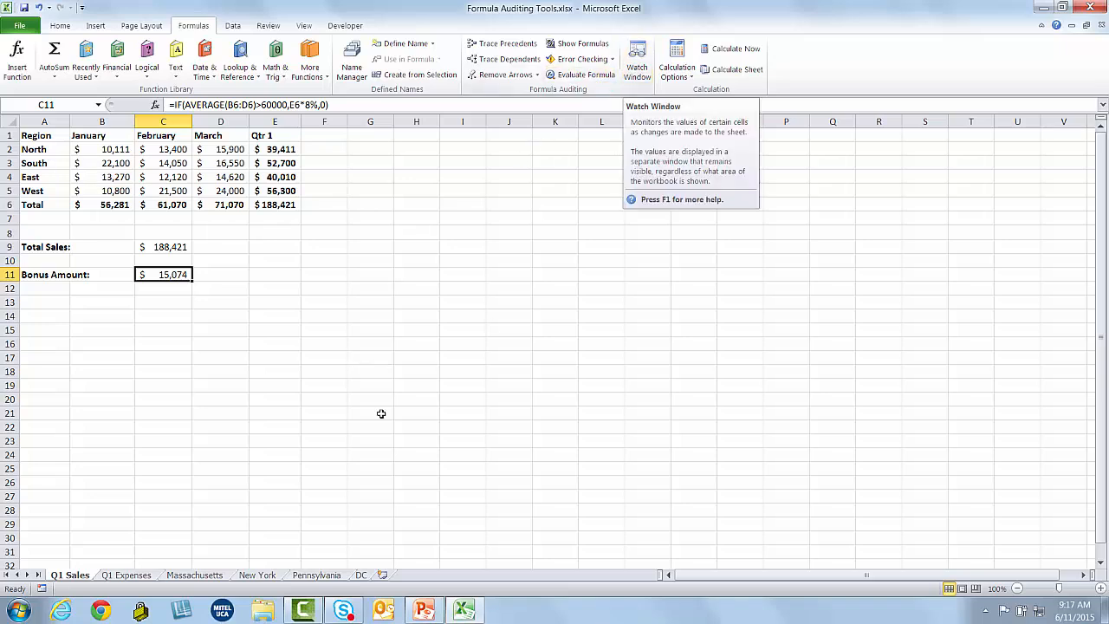
Enter 700 as New York's car rental in G2, then open the Watch Window from Q1 Expenses
{"action": "left_click", "coordinate": [134, 576]}
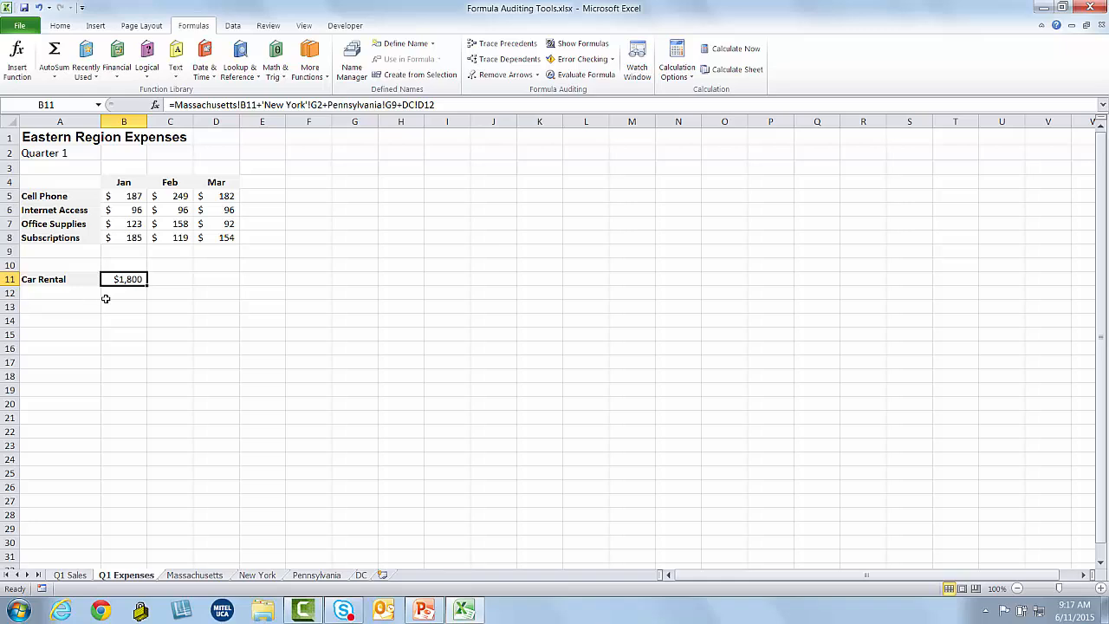
{"action": "left_click", "coordinate": [256, 576]}
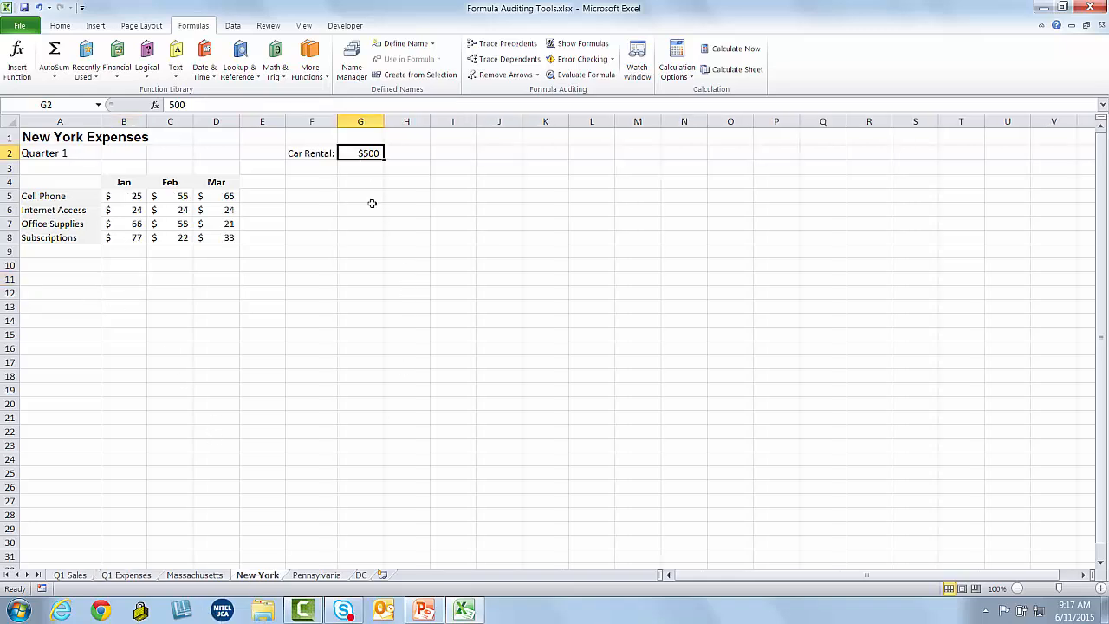
{"action": "type", "text": "700"}
{"action": "key", "text": "Return"}
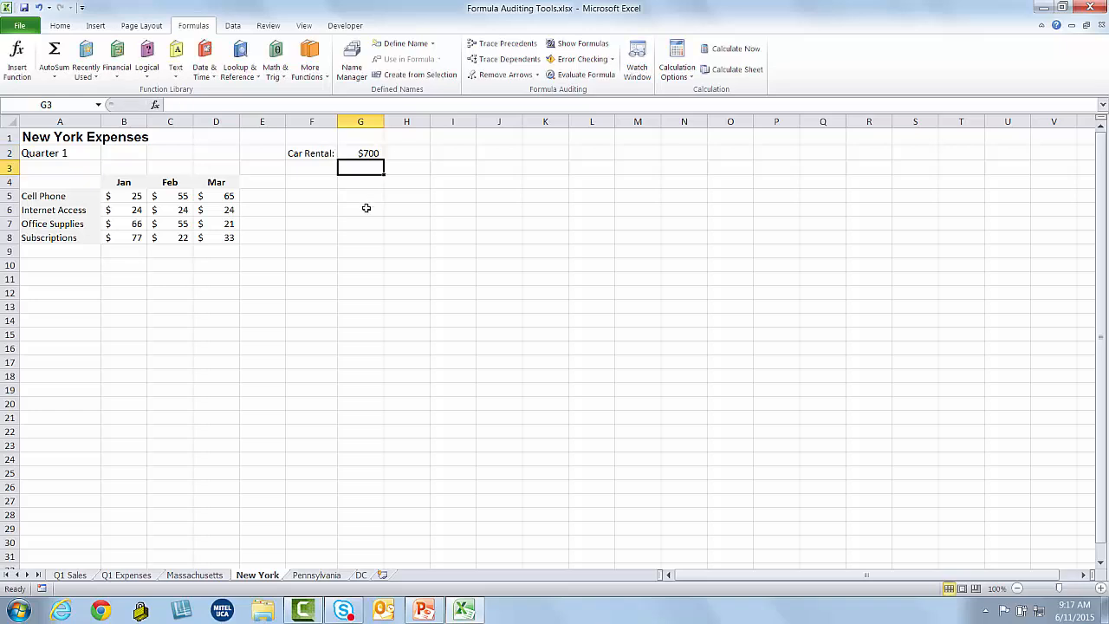
{"action": "left_click", "coordinate": [136, 578]}
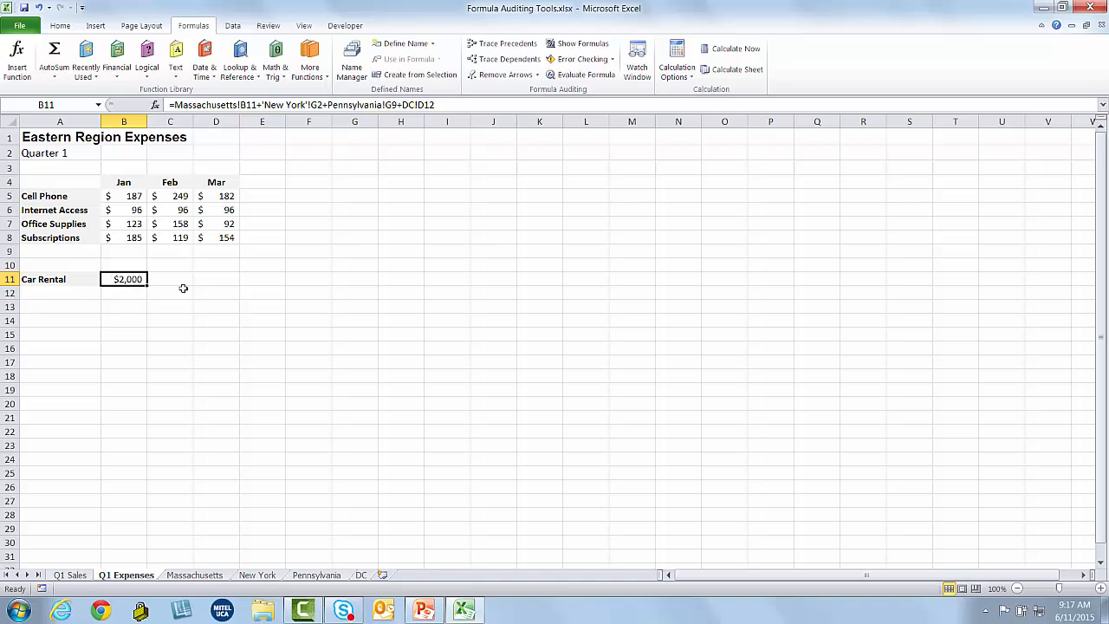
{"action": "left_click", "coordinate": [635, 65]}
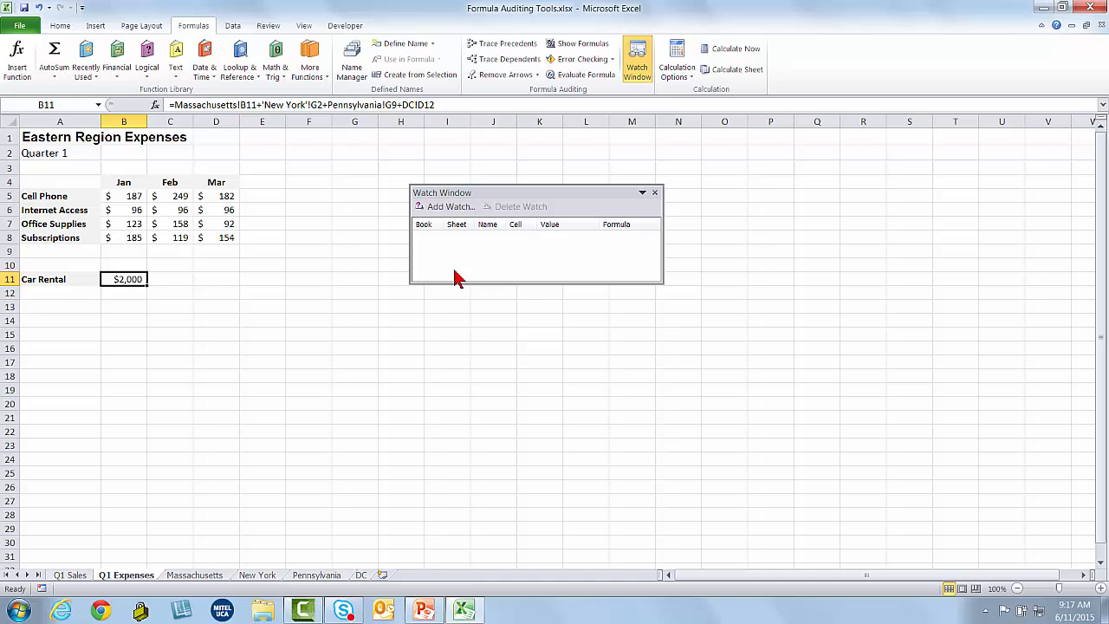
Watch Q1 Expenses B11, then set Massachusetts car rental to 900 and DC to 1000
{"action": "left_click", "coordinate": [448, 207]}
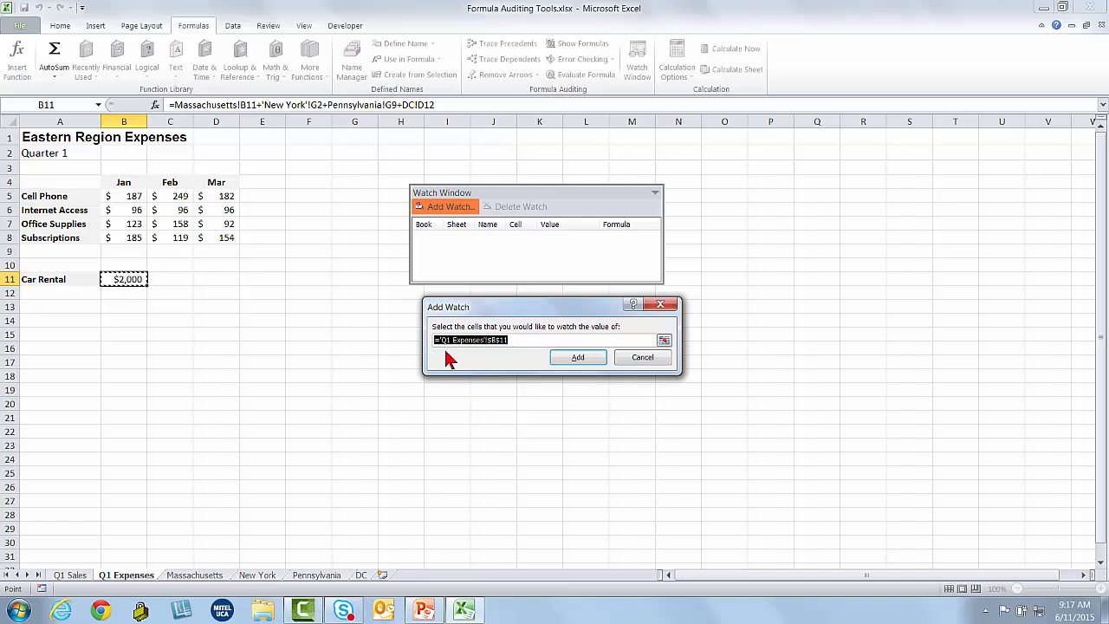
{"action": "left_click", "coordinate": [557, 358]}
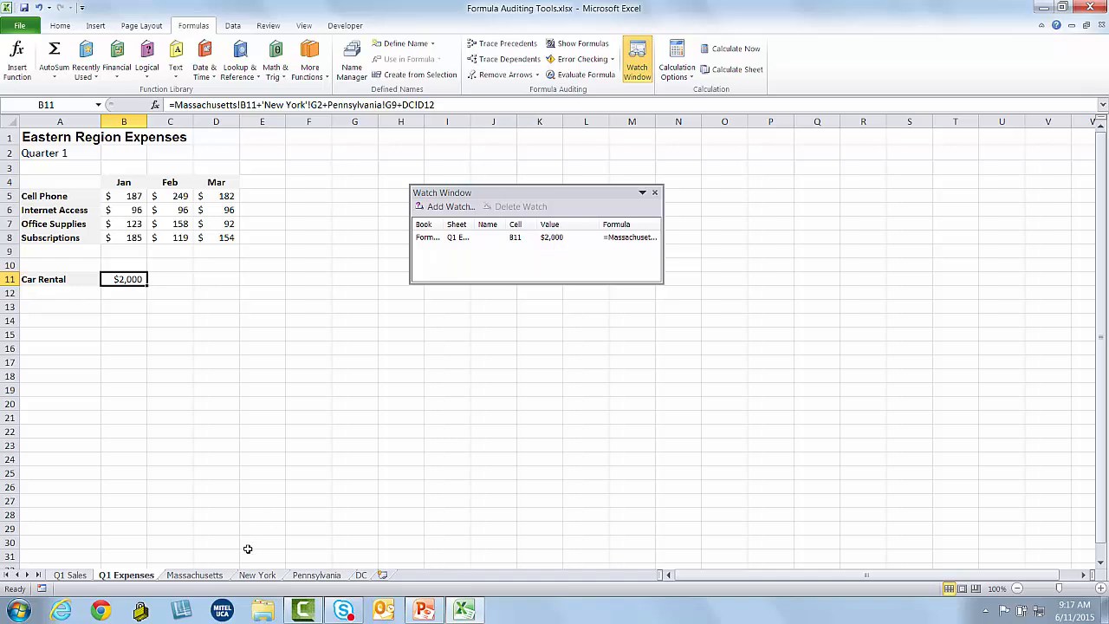
{"action": "left_click", "coordinate": [220, 577]}
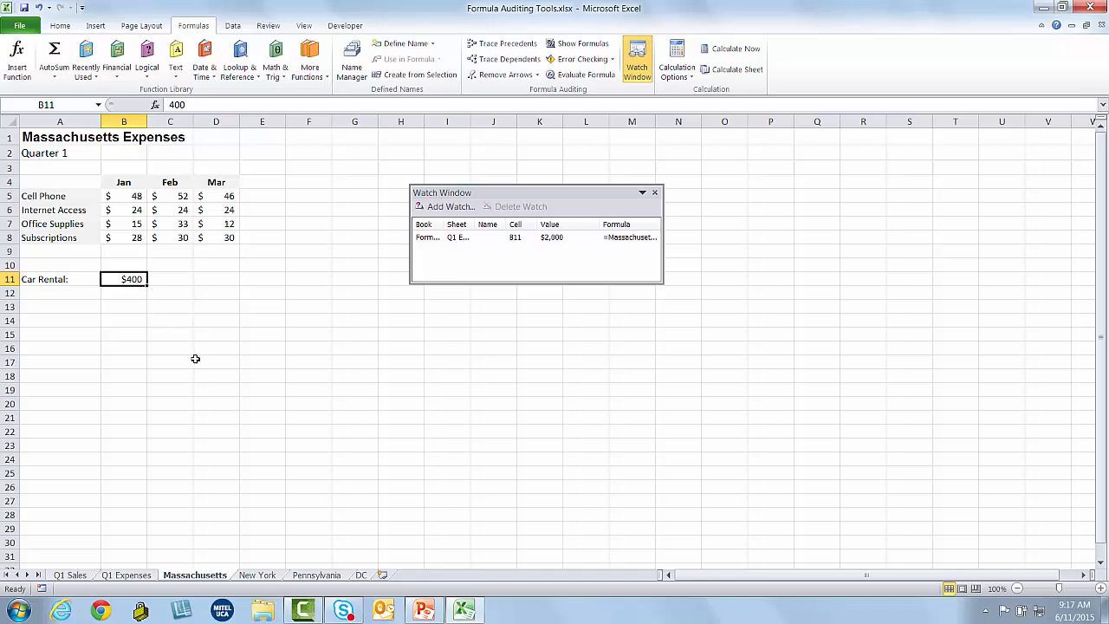
{"action": "type", "text": "900"}
{"action": "key", "text": "Return"}
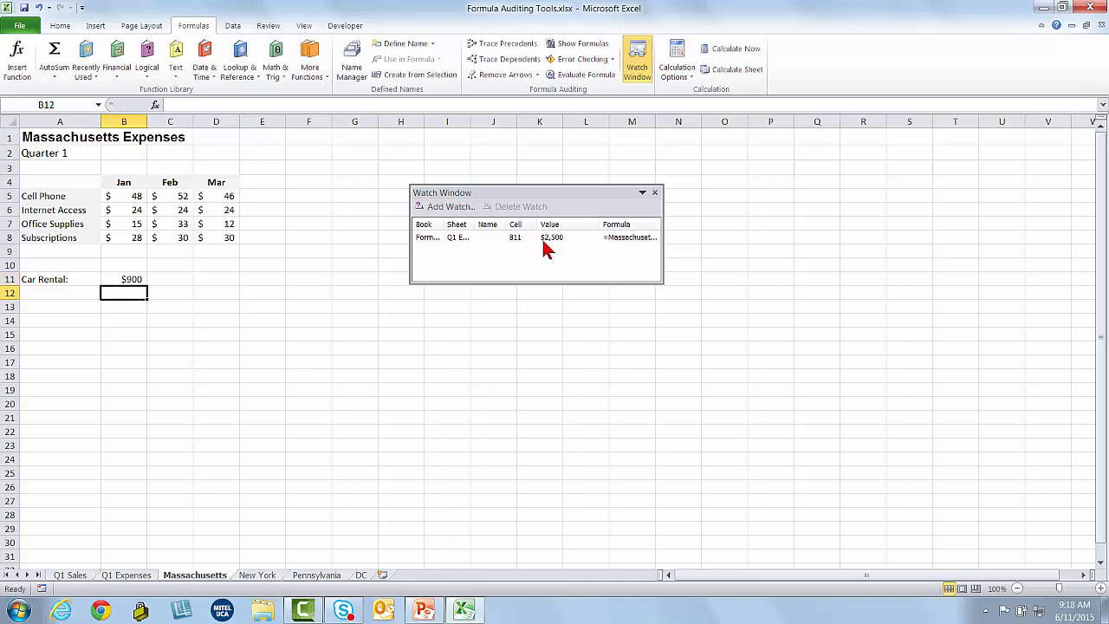
{"action": "left_click", "coordinate": [360, 576]}
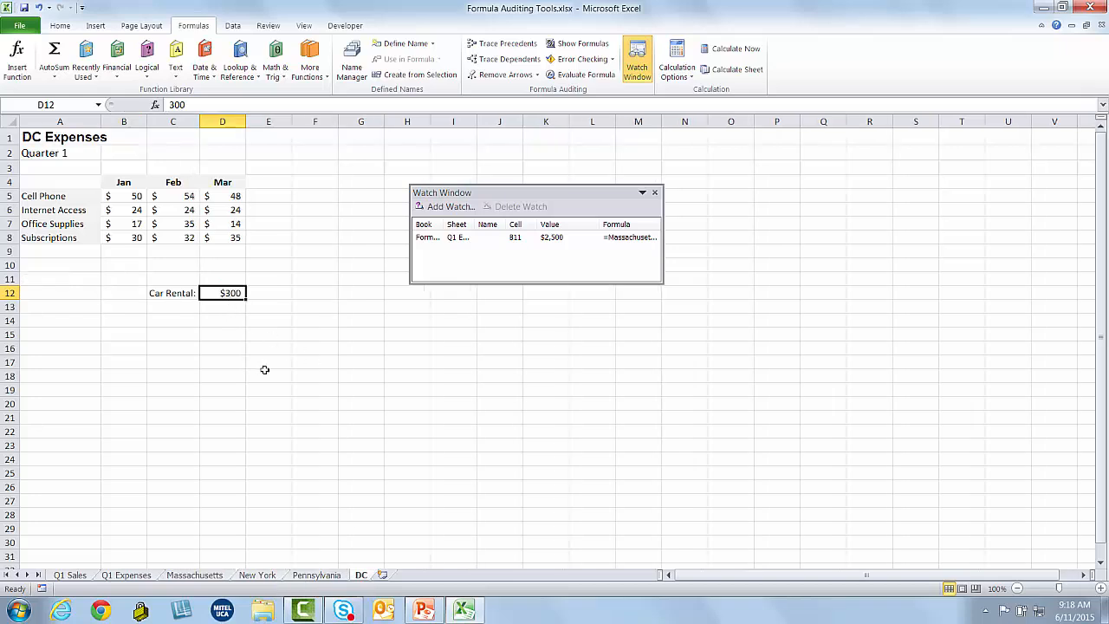
{"action": "type", "text": "1000"}
{"action": "key", "text": "Return"}
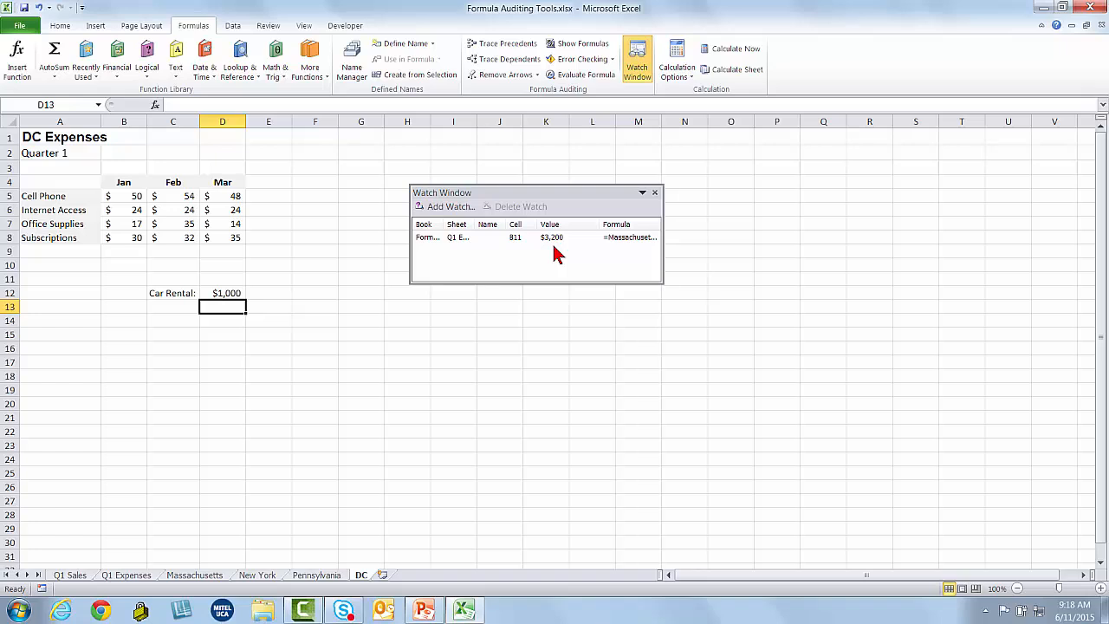
Delete the B11 watch and close the Watch Window
{"action": "left_click", "coordinate": [488, 238]}
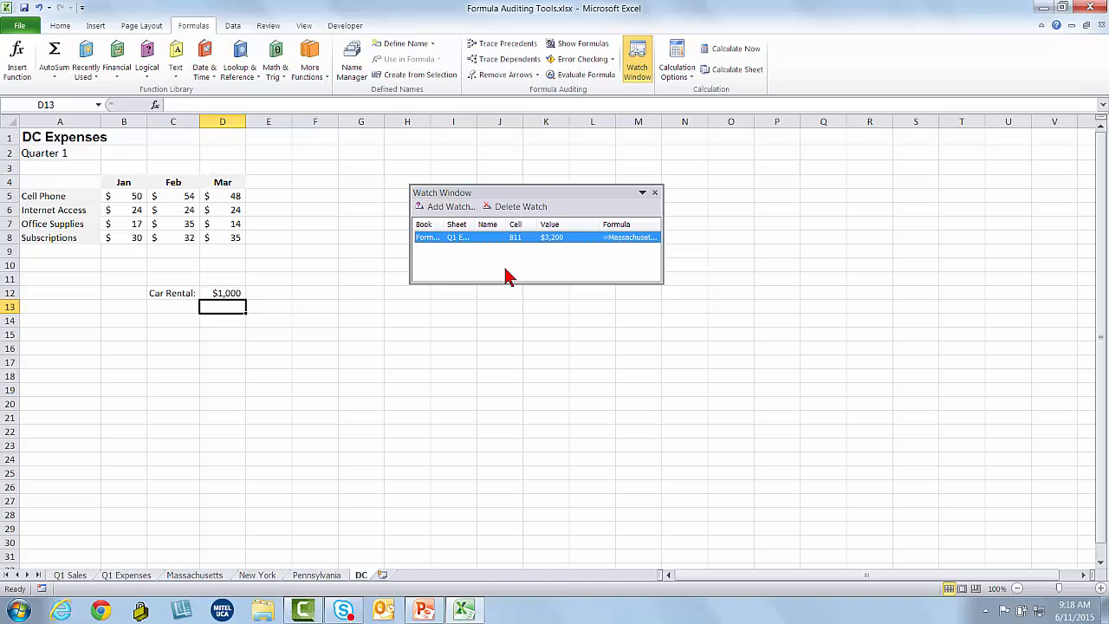
{"action": "left_click", "coordinate": [507, 208]}
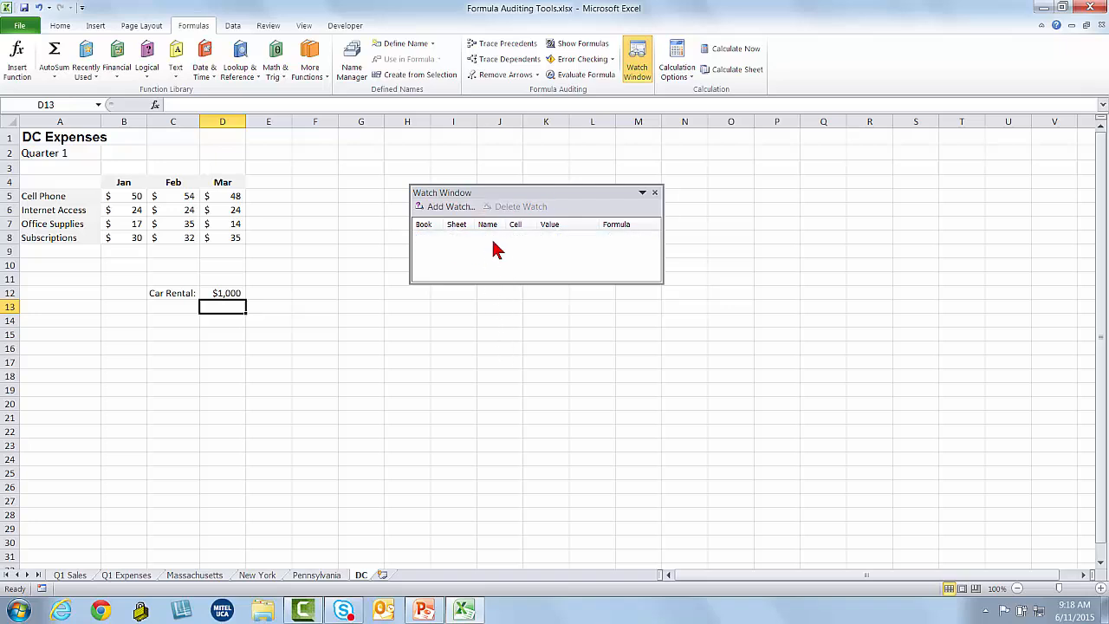
{"action": "left_click", "coordinate": [654, 193]}
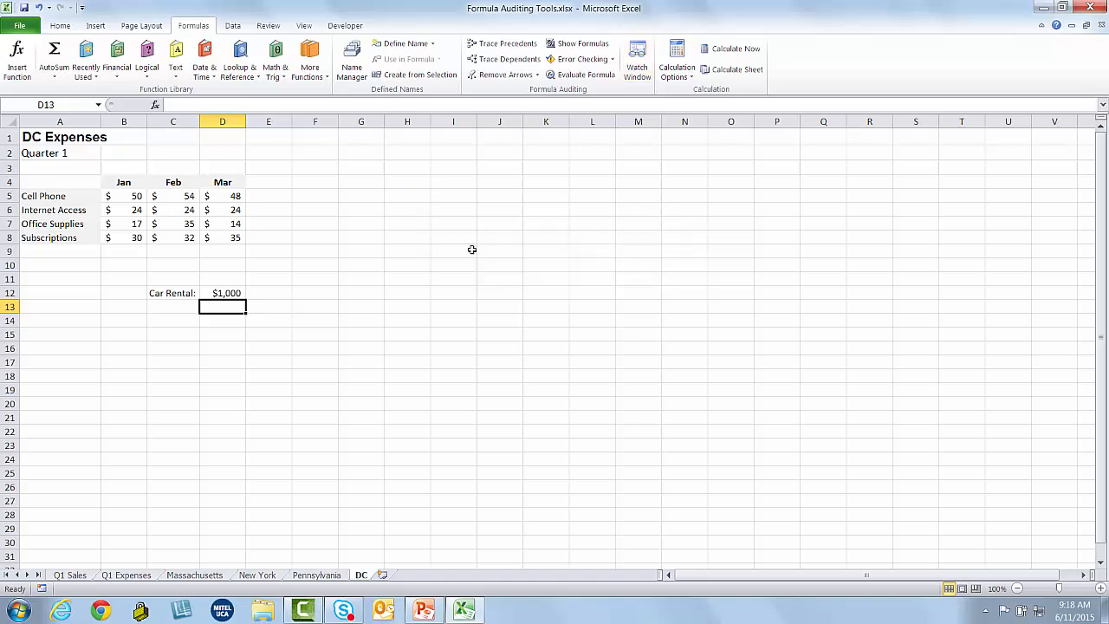